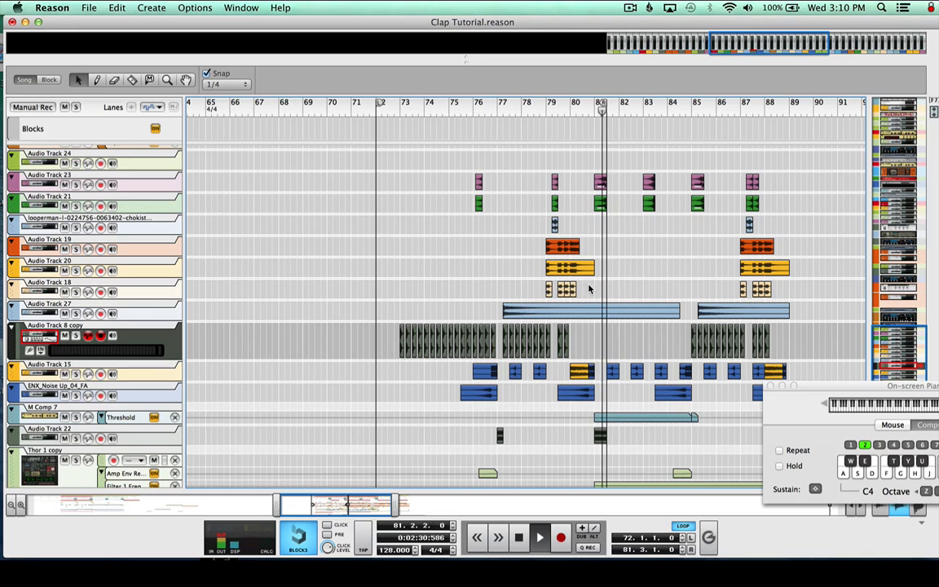
- Stop playback and open the song Clap Tutorial 2.reason
{"action": "key", "text": "space"}
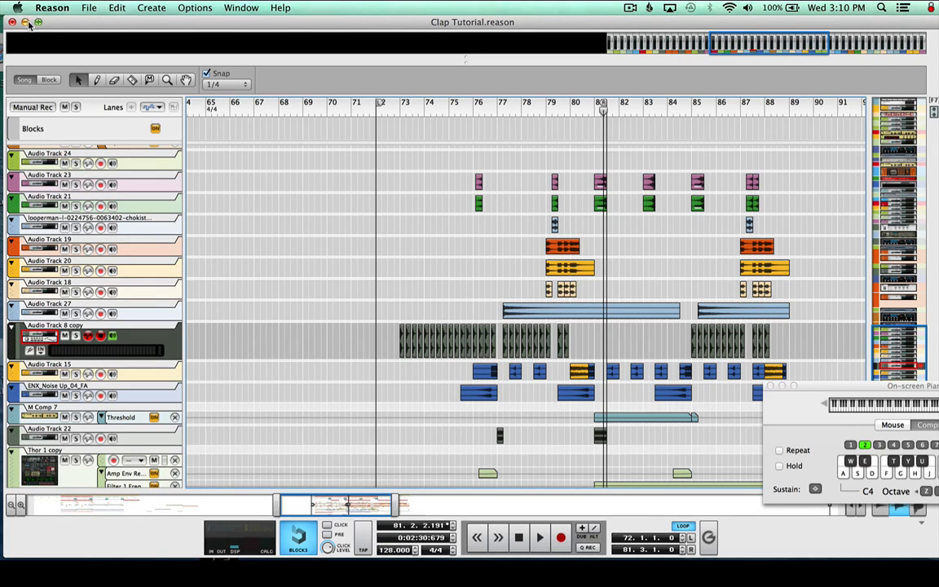
{"action": "left_click", "coordinate": [89, 7]}
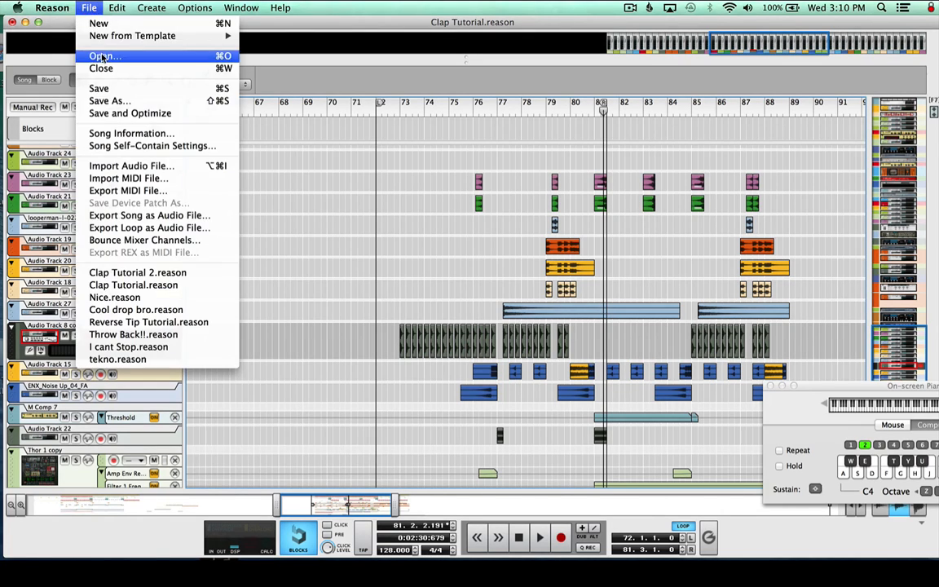
{"action": "left_click", "coordinate": [148, 276]}
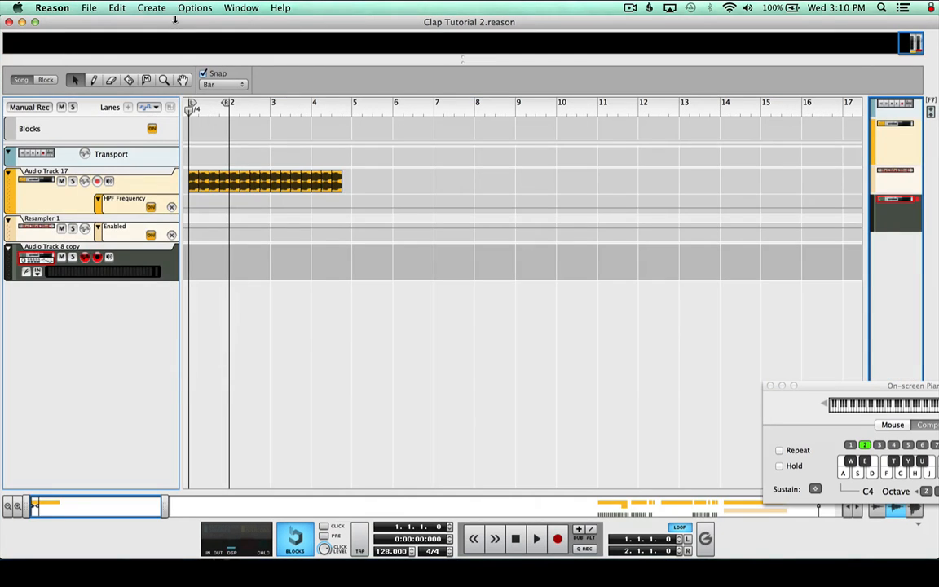
- Close the Clap Tutorial.reason song behind the new one, saving its changes
{"action": "left_click_drag", "start_coordinate": [174, 22], "coordinate": [217, 22]}
{"action": "left_click", "coordinate": [12, 22]}
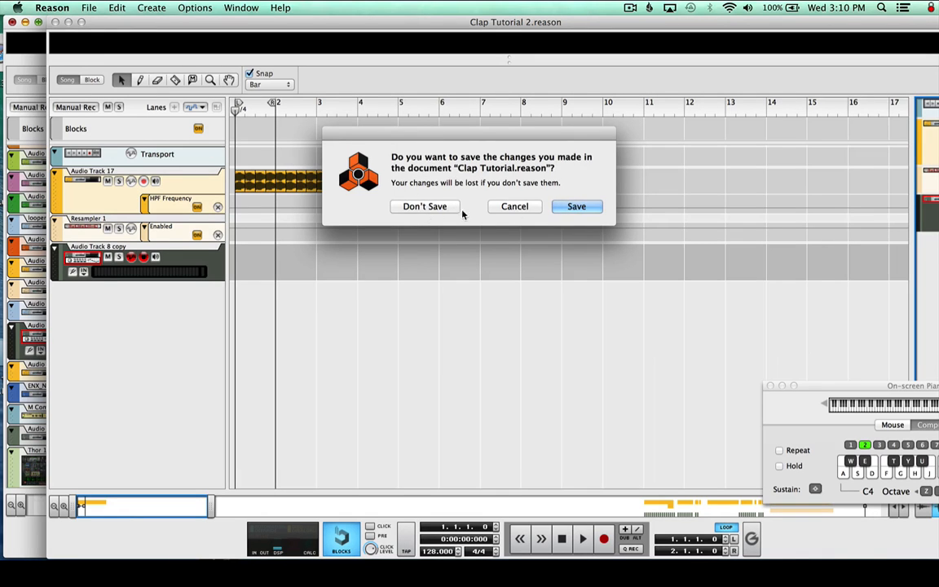
{"action": "left_click", "coordinate": [561, 206]}
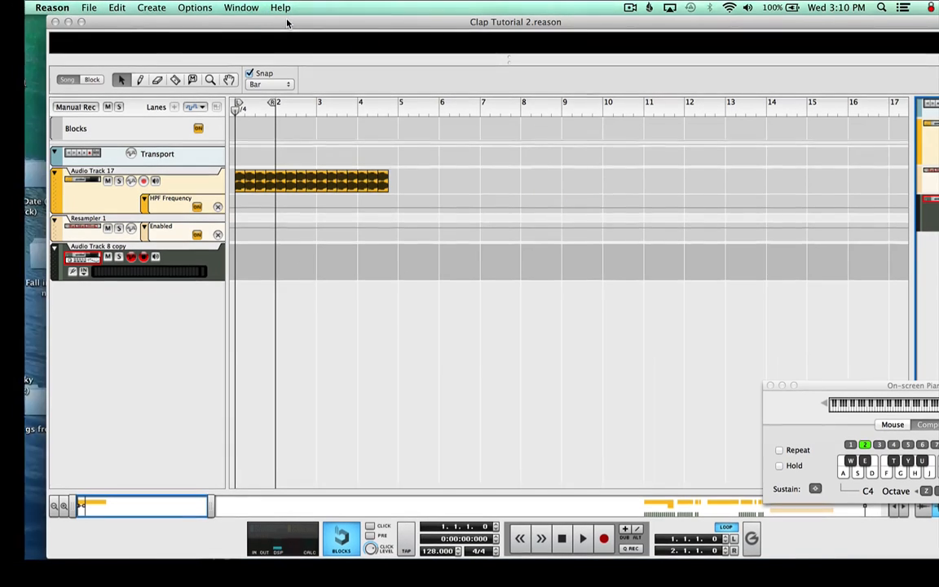
{"action": "left_click_drag", "start_coordinate": [287, 22], "coordinate": [240, 17]}
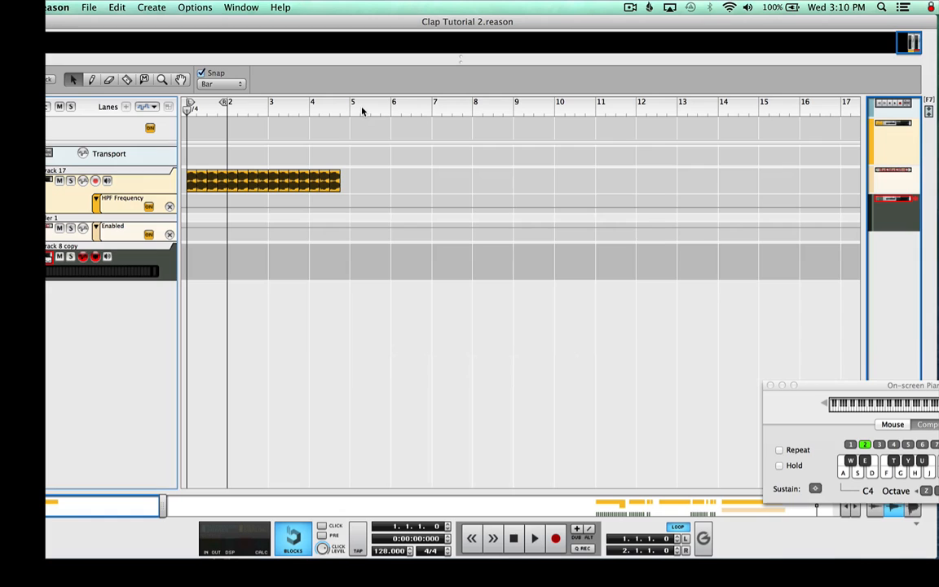
- Set the loop to end at bar 3 so that it spans bars 1 and 2
{"action": "left_click_drag", "start_coordinate": [352, 107], "coordinate": [187, 135]}
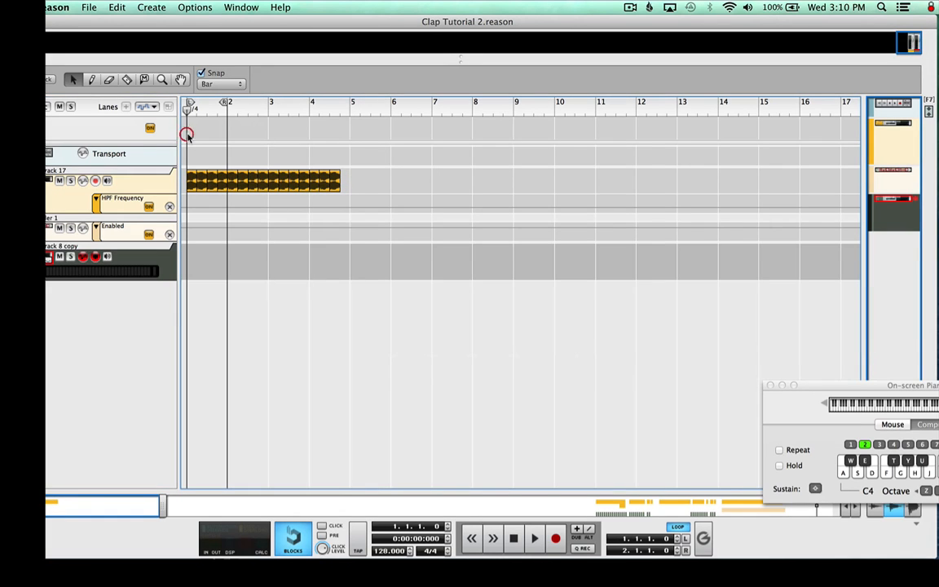
{"action": "left_click", "coordinate": [271, 110]}
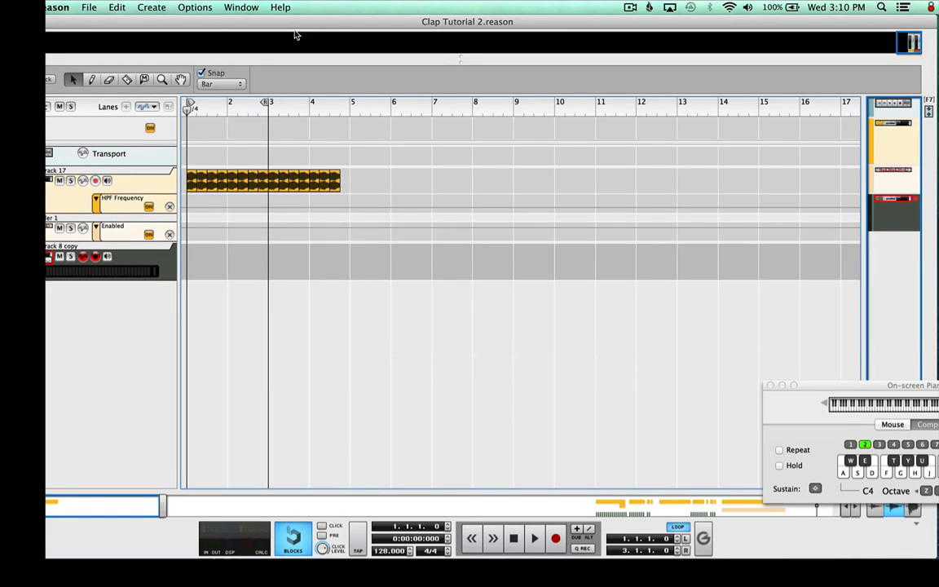
{"action": "left_click_drag", "start_coordinate": [288, 26], "coordinate": [322, 25]}
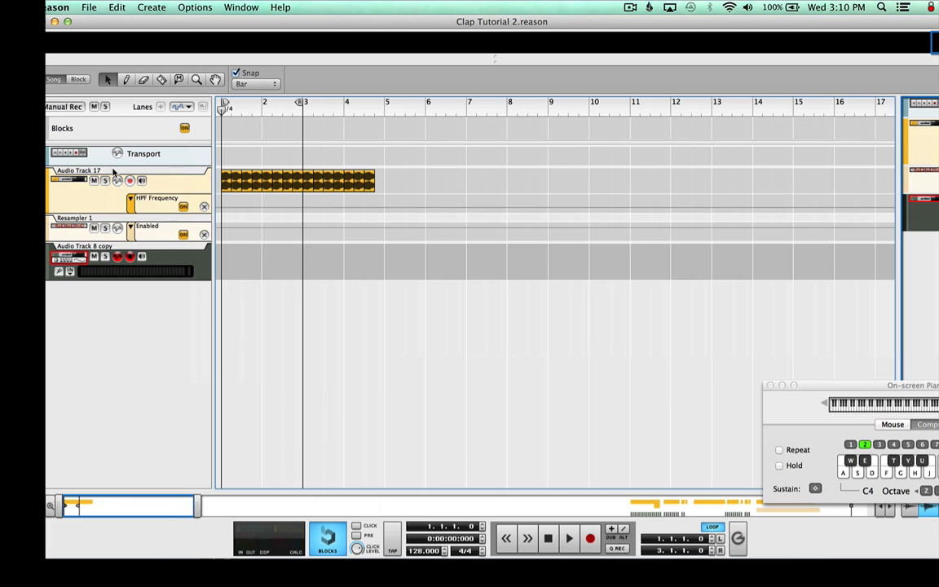
- Create a new audio track in the sequencer
{"action": "left_click", "coordinate": [301, 336]}
{"action": "key", "text": "space"}
{"action": "left_click", "coordinate": [152, 7]}
{"action": "left_click", "coordinate": [155, 23]}
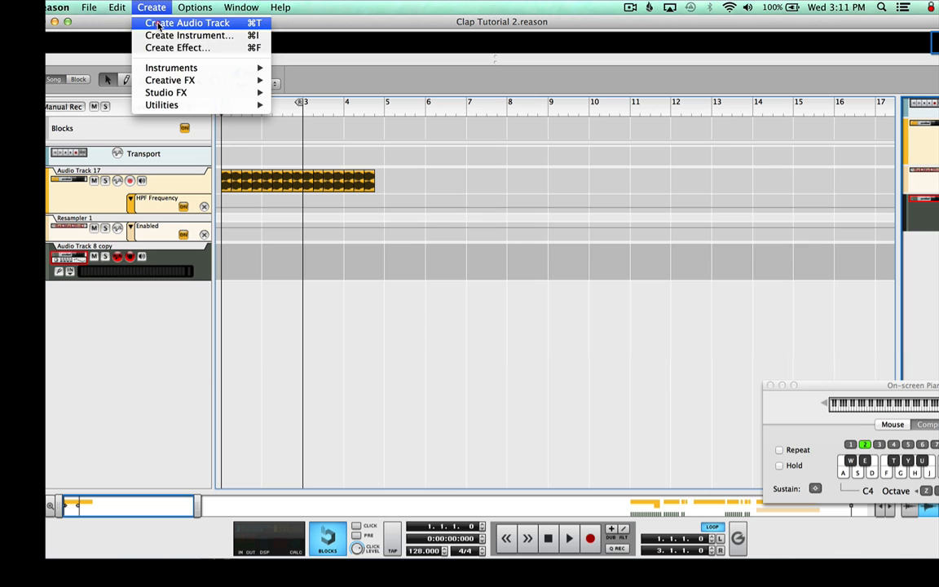
- Import Claps.wav into the new audio track and duplicate the clip to bar 2, filling the two-bar loop
{"action": "left_click", "coordinate": [89, 8]}
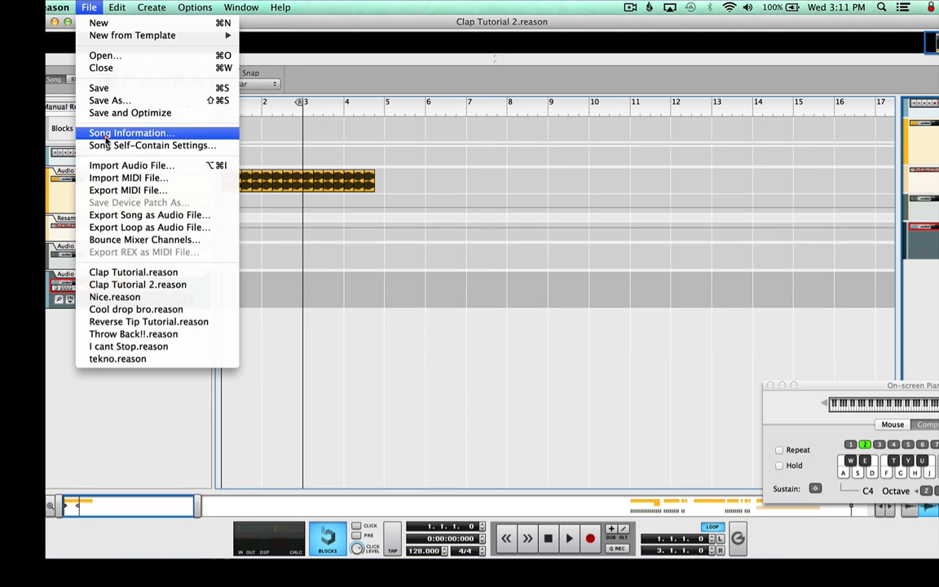
{"action": "left_click", "coordinate": [100, 146]}
{"action": "double_click", "coordinate": [265, 118]}
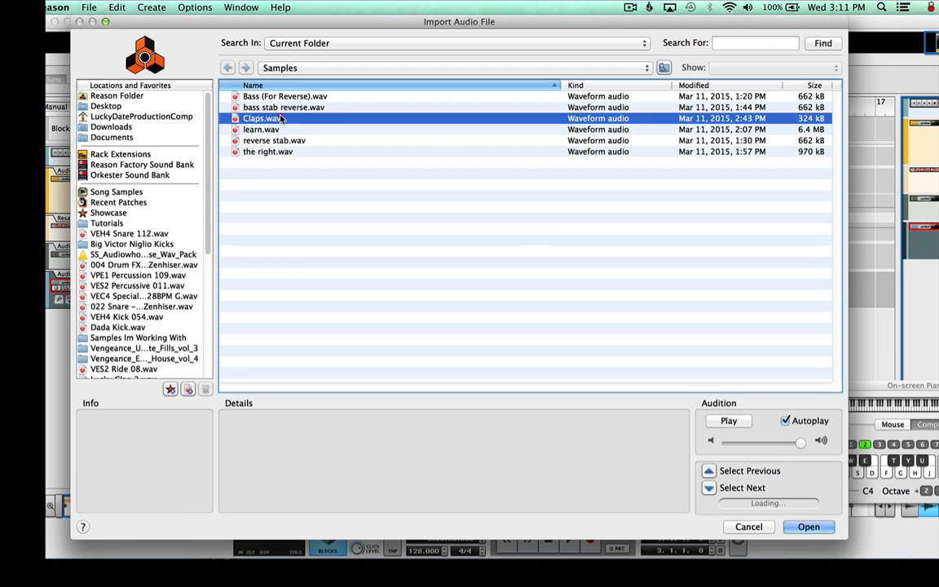
{"action": "left_click", "coordinate": [243, 295]}
{"action": "left_click_drag", "start_coordinate": [243, 298], "coordinate": [279, 295]}
{"action": "left_click", "coordinate": [367, 277]}
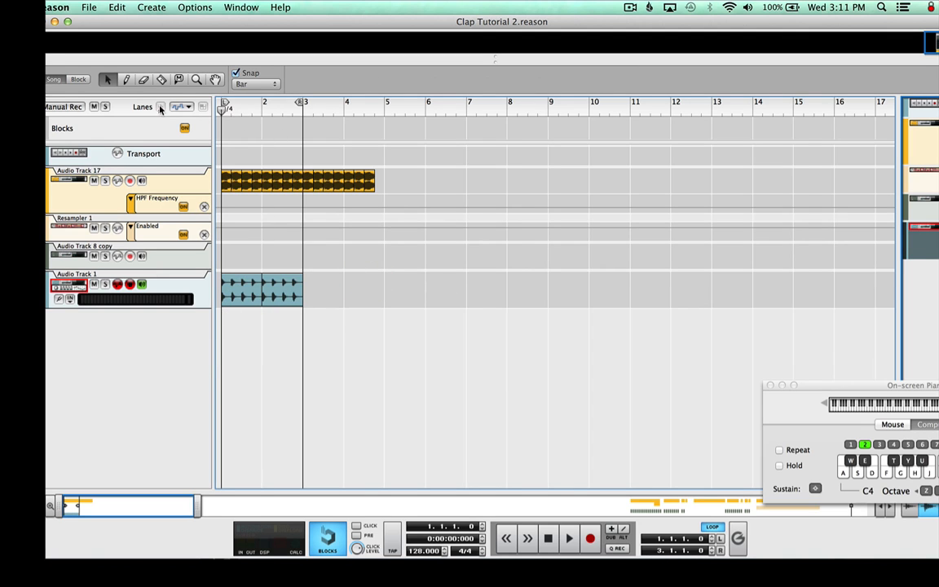
- Play the looped claps, stop, and return the song position to the start of bar 1
{"action": "key", "text": "space"}
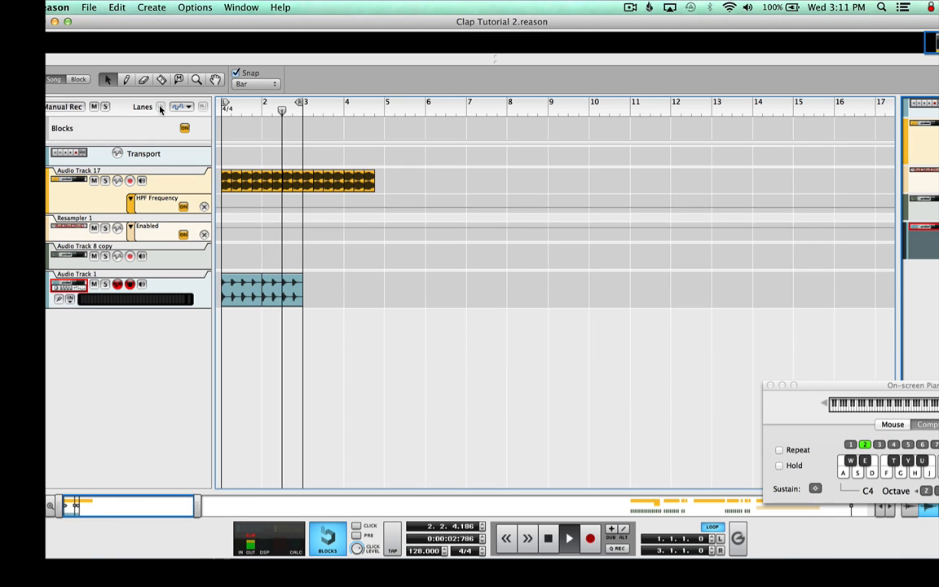
{"action": "key", "text": "space"}
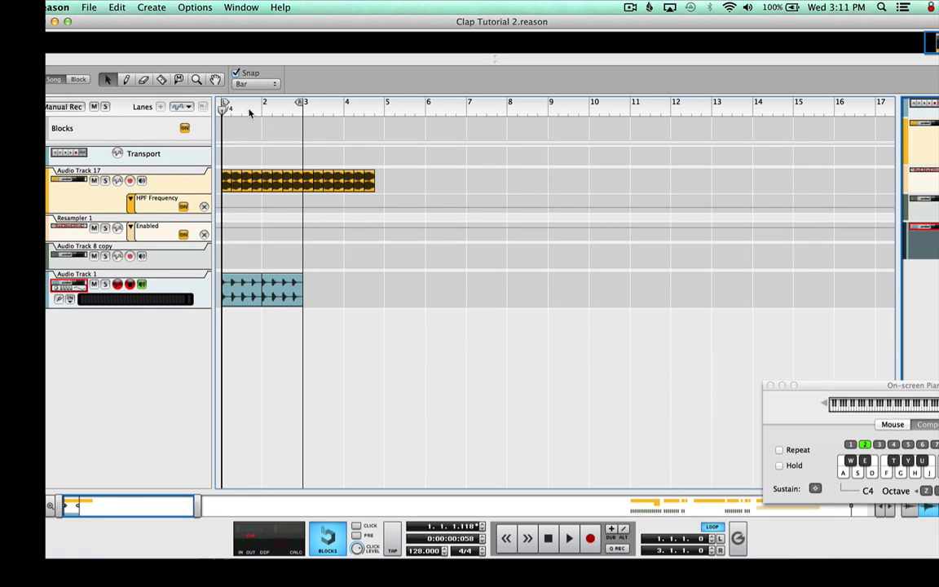
{"action": "left_click", "coordinate": [245, 106]}
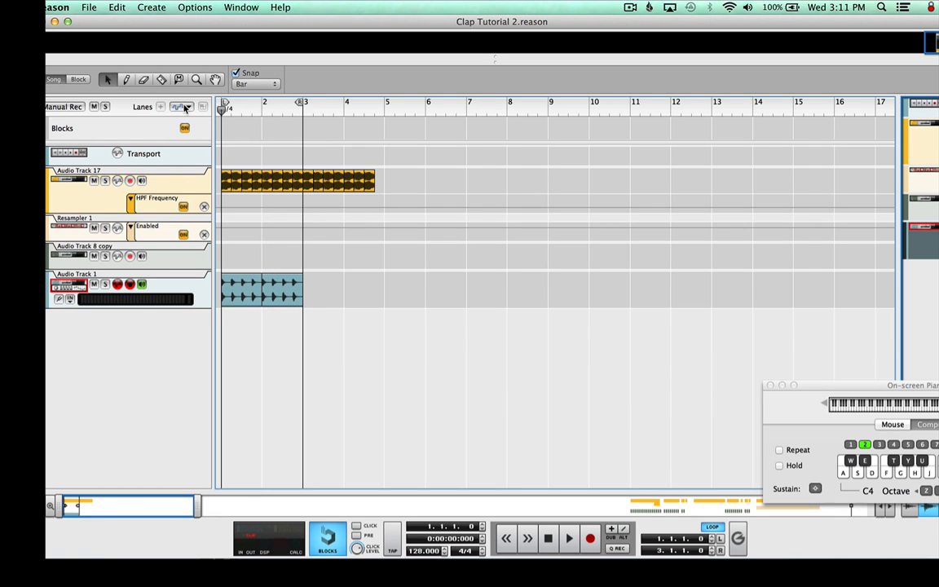
{"action": "left_click", "coordinate": [153, 6]}
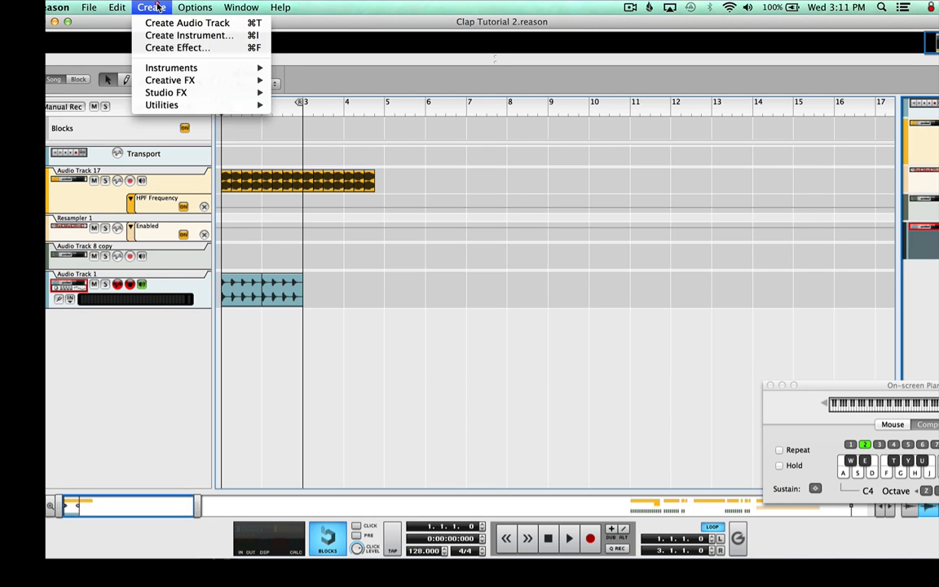
{"action": "mouse_move", "coordinate": [163, 68]}
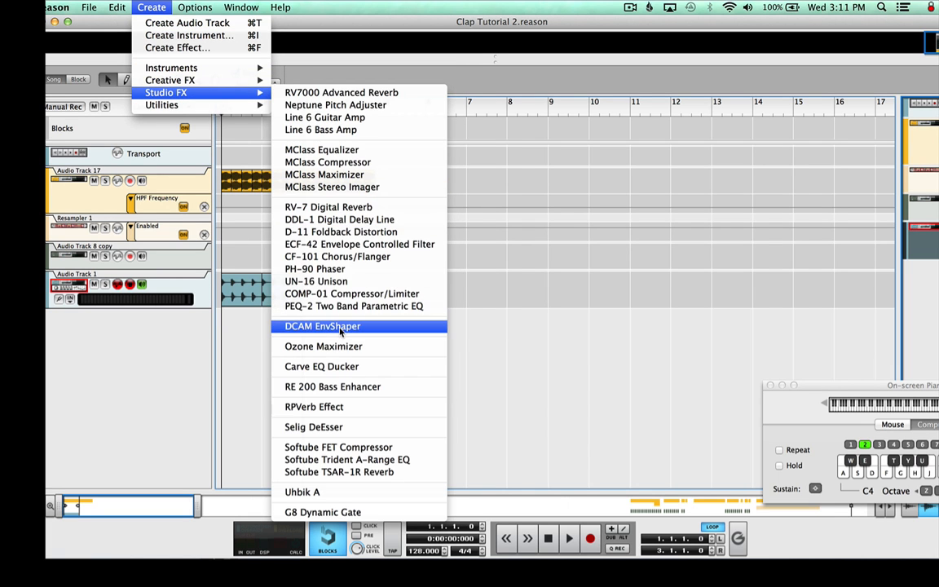
{"action": "left_click", "coordinate": [540, 292]}
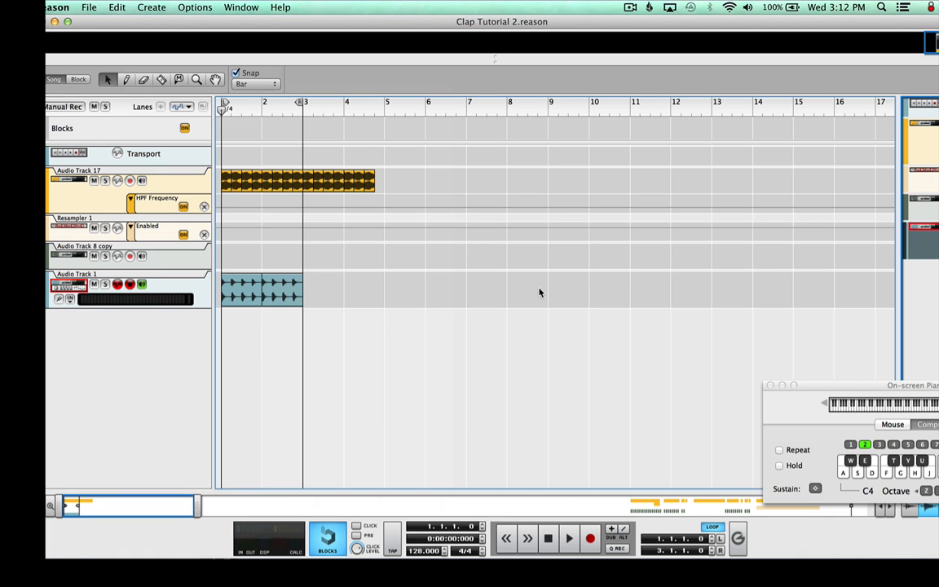
- Select Audio Track 1, play its claps briefly, and show its device unfolded in the rack
{"action": "left_click", "coordinate": [75, 286]}
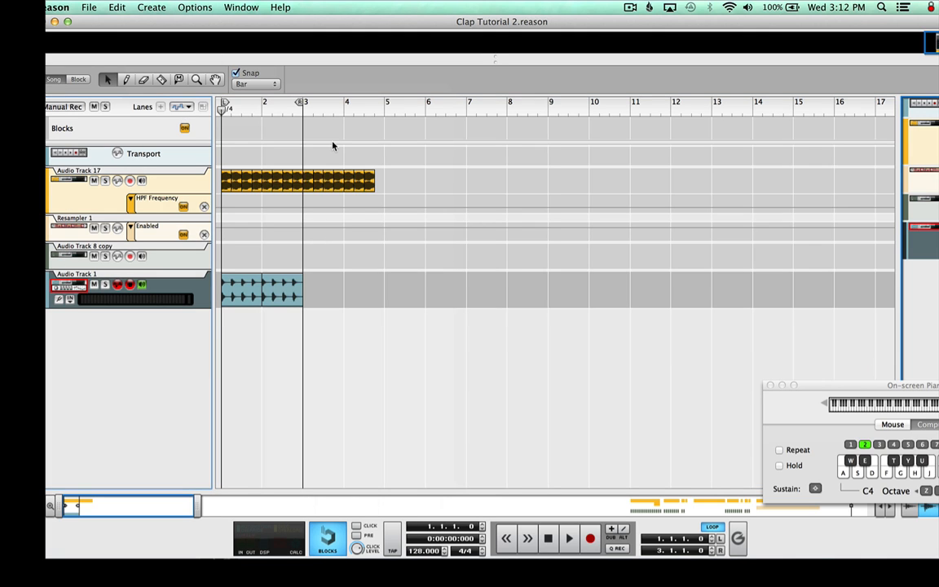
{"action": "left_click", "coordinate": [342, 219]}
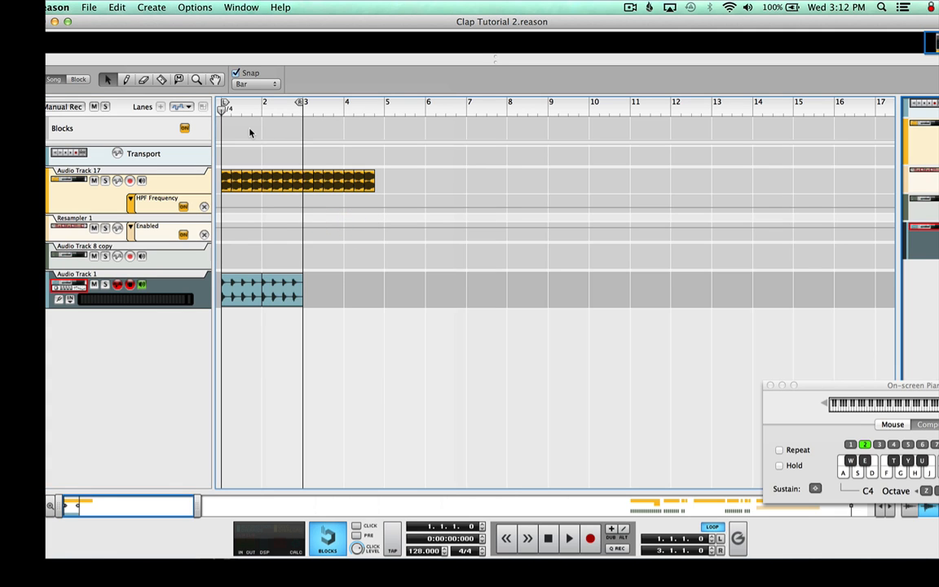
{"action": "key", "text": "space"}
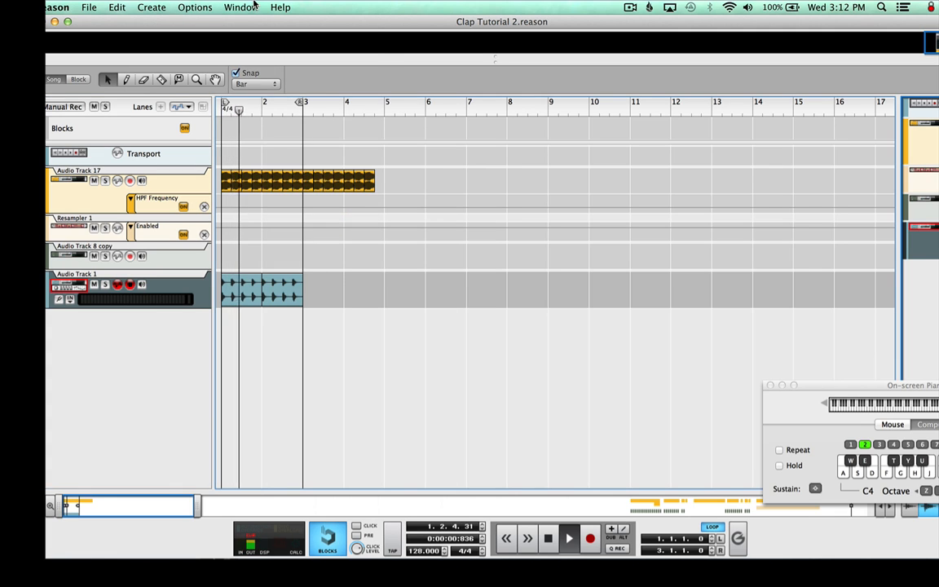
{"action": "left_click", "coordinate": [241, 7]}
{"action": "left_click", "coordinate": [261, 79]}
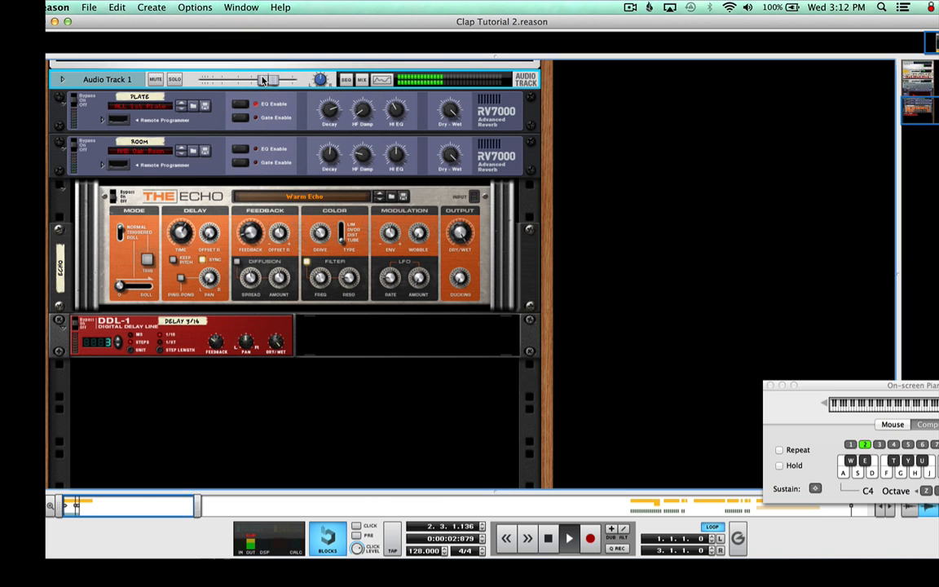
{"action": "left_click", "coordinate": [61, 79]}
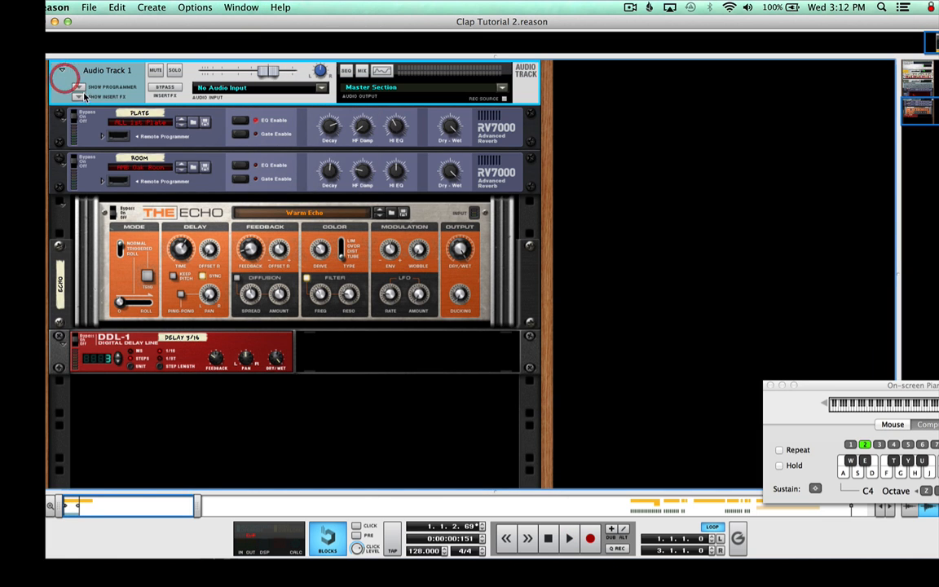
- Add a DCAM EnvShaper to Audio Track 1's insert effects and lower its Attack below 0%
{"action": "right_click", "coordinate": [152, 120]}
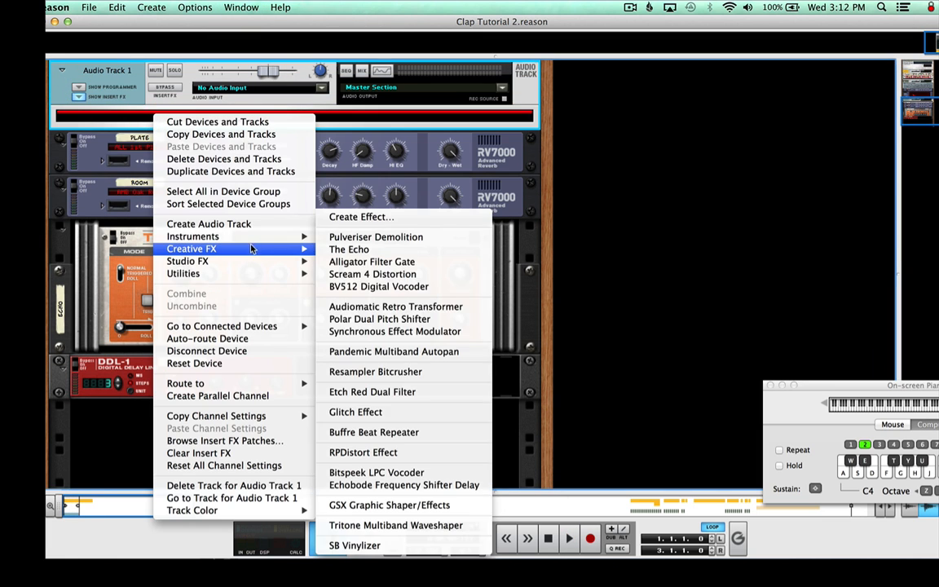
{"action": "mouse_move", "coordinate": [191, 261]}
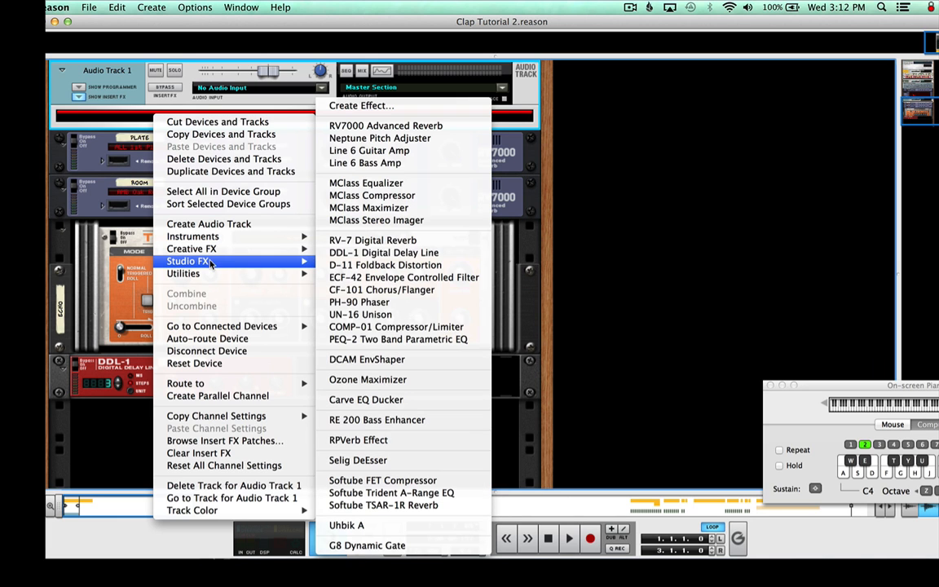
{"action": "left_click", "coordinate": [435, 361]}
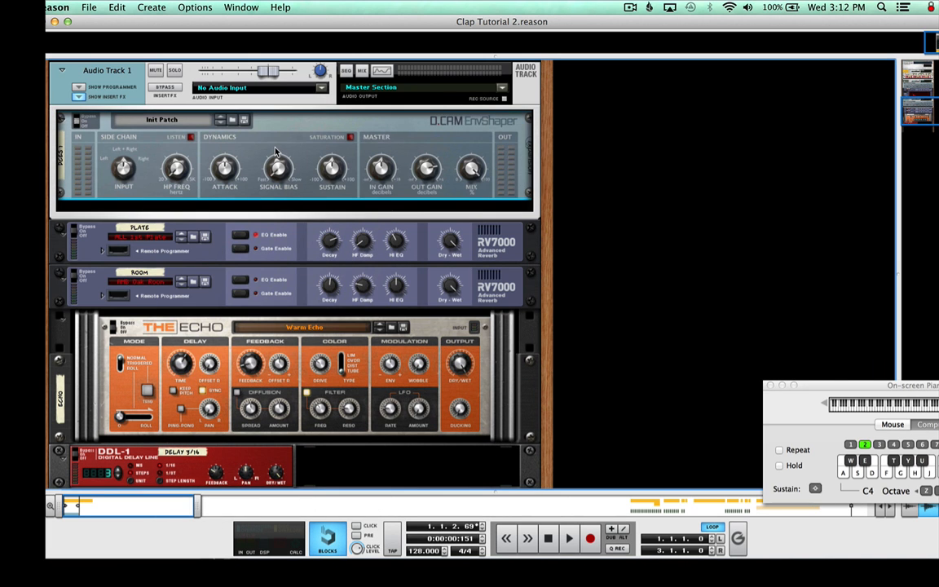
{"action": "left_click", "coordinate": [225, 168]}
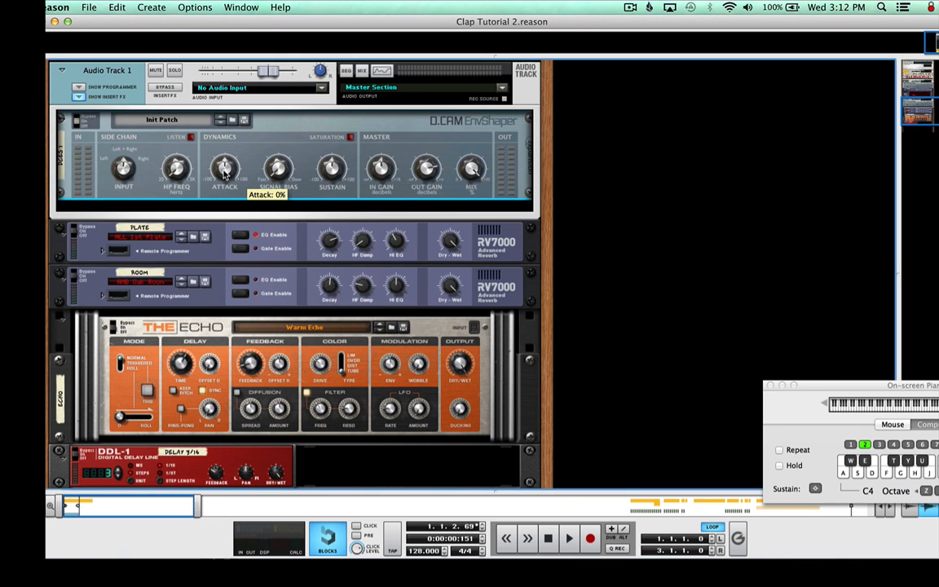
{"action": "mouse_move", "coordinate": [227, 169]}
{"action": "left_mouse_down"}
{"action": "mouse_move", "coordinate": [229, 203]}
{"action": "mouse_move", "coordinate": [225, 186]}
{"action": "left_mouse_up"}
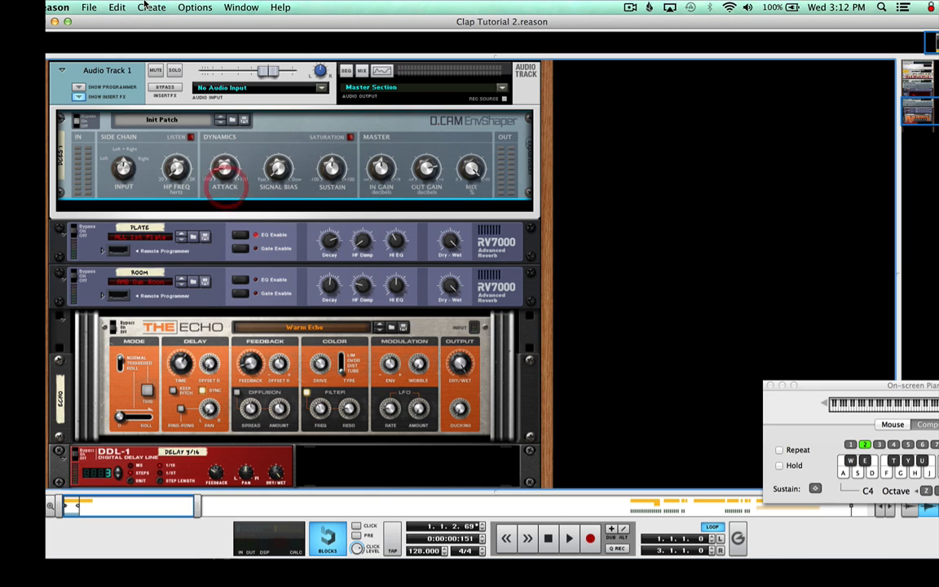
- Solo Audio Track 1 during playback to compare the claps with the EnvShaper bypassed and on, ending with it on and the solo off
{"action": "left_click", "coordinate": [174, 70]}
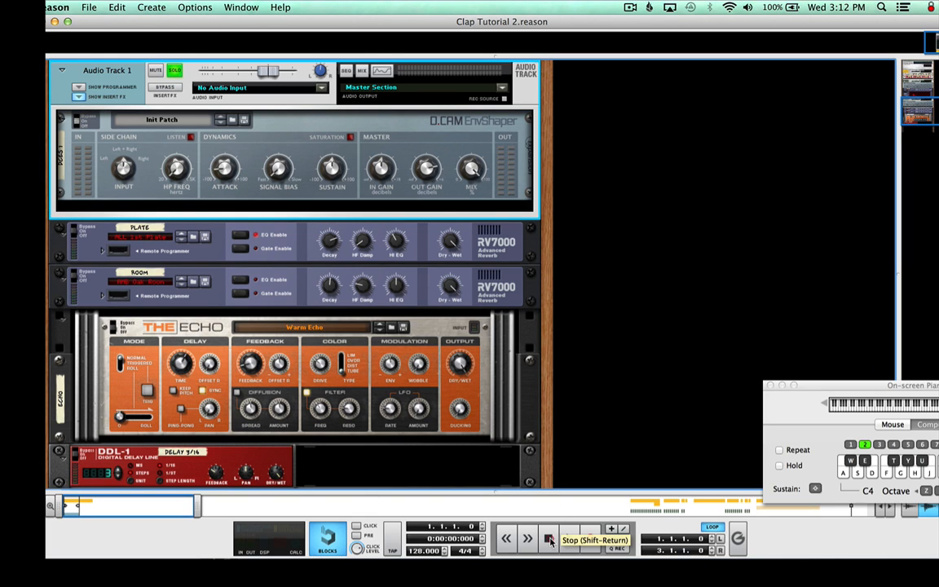
{"action": "key", "text": "space"}
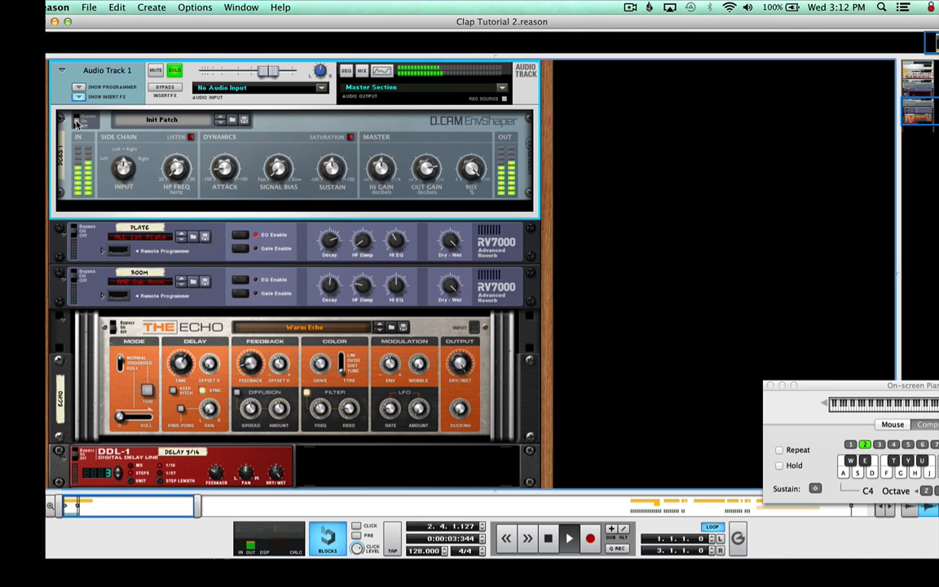
{"action": "left_click_drag", "start_coordinate": [77, 122], "coordinate": [76, 89]}
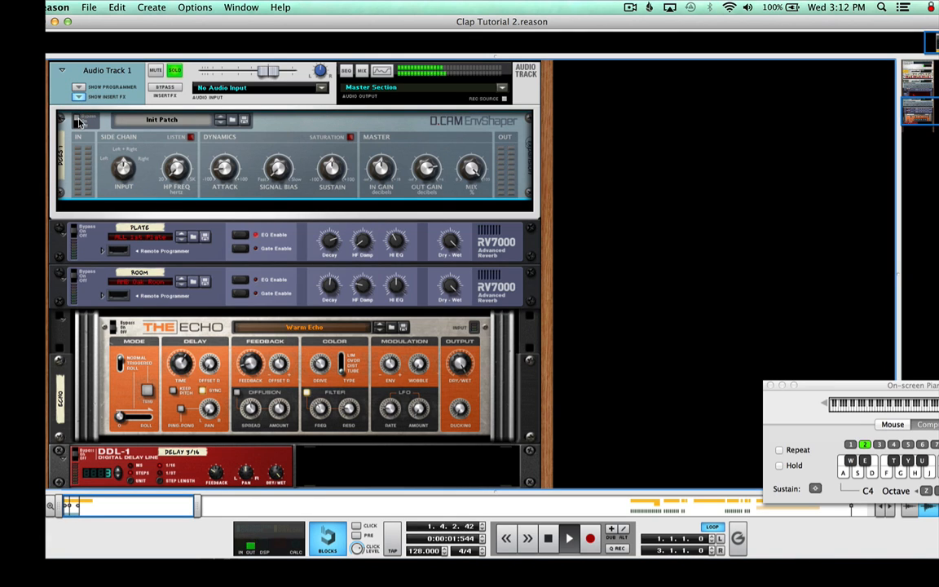
{"action": "left_click", "coordinate": [77, 122]}
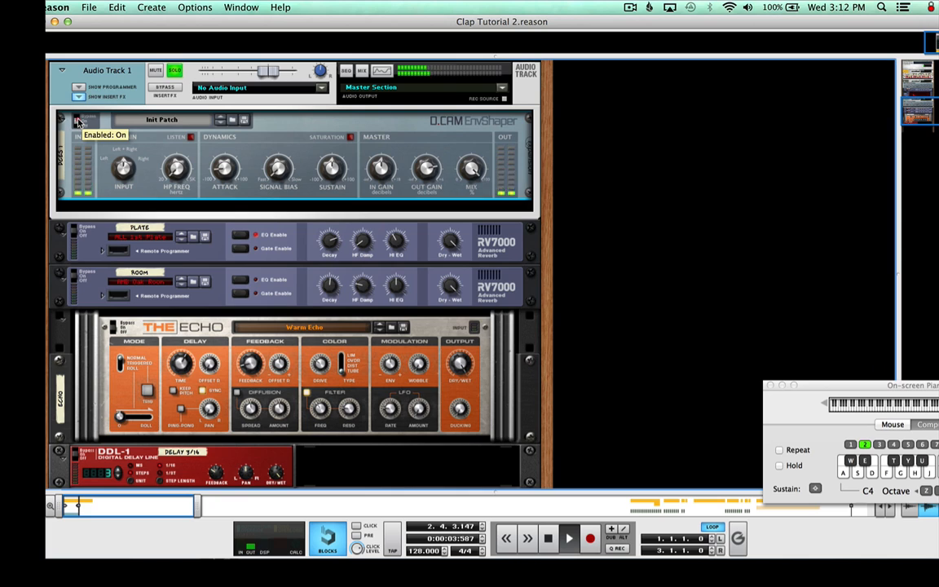
{"action": "left_click_drag", "start_coordinate": [78, 122], "coordinate": [75, 101]}
{"action": "key", "text": "space"}
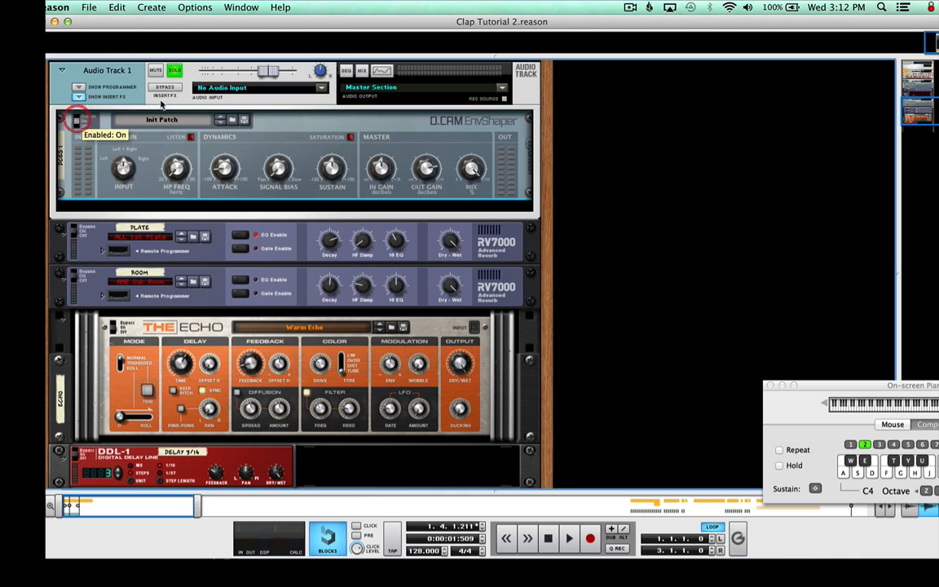
{"action": "left_click", "coordinate": [175, 70]}
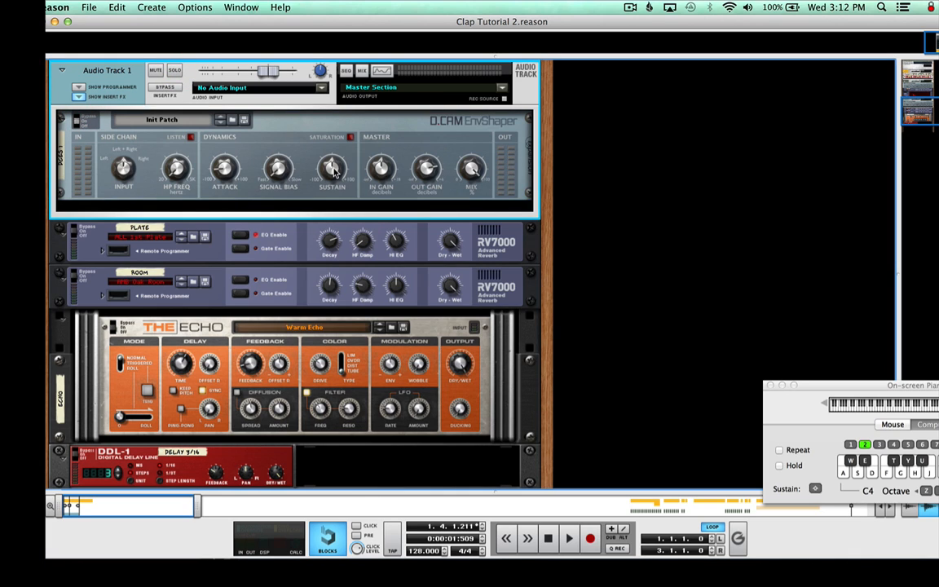
- Lower the EnvShaper's Sustain below 0% while Audio Track 1 plays soloed, ending with playback stopped and the solo off
{"action": "left_click", "coordinate": [175, 70]}
{"action": "left_click_drag", "start_coordinate": [331, 168], "coordinate": [332, 175]}
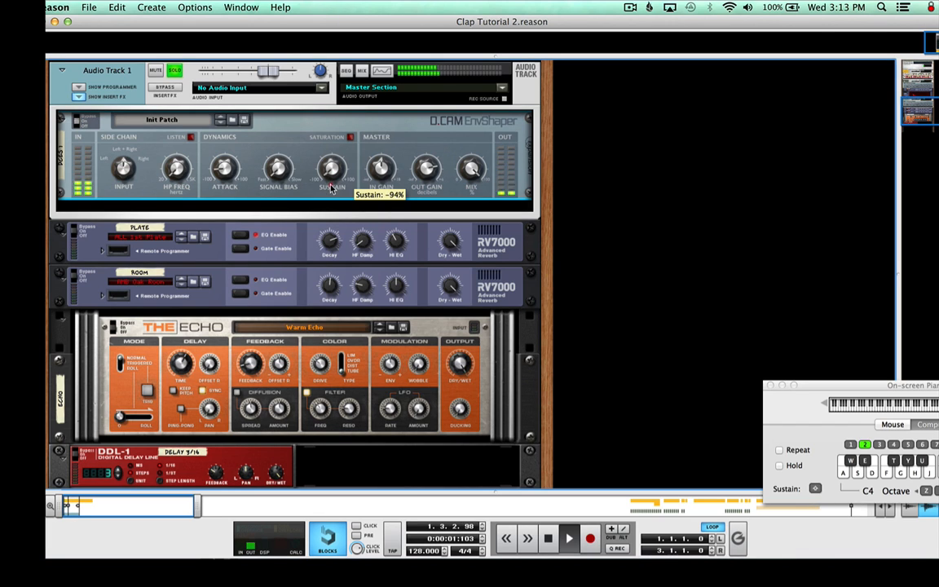
{"action": "left_click_drag", "start_coordinate": [331, 175], "coordinate": [322, 152]}
{"action": "left_click_drag", "start_coordinate": [319, 136], "coordinate": [320, 179]}
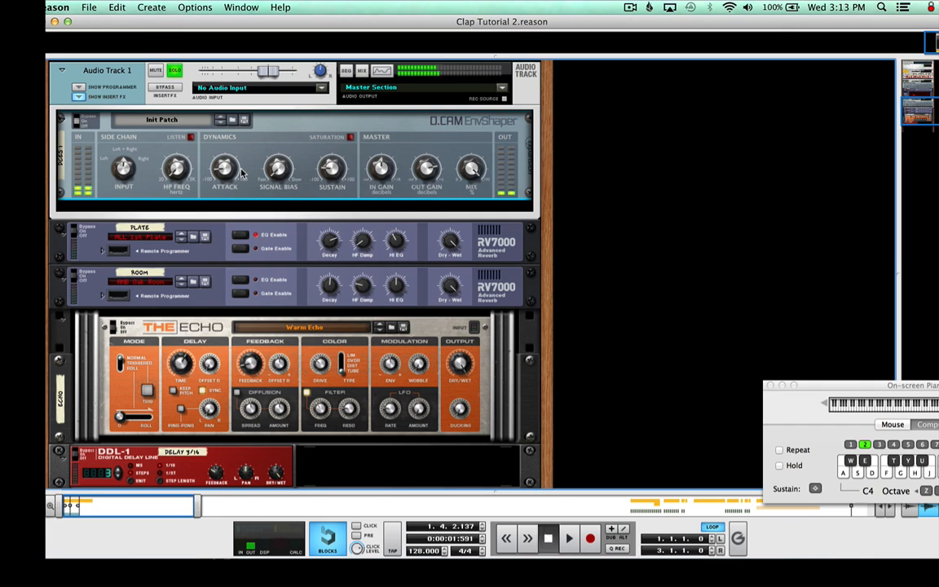
{"action": "key", "text": "space"}
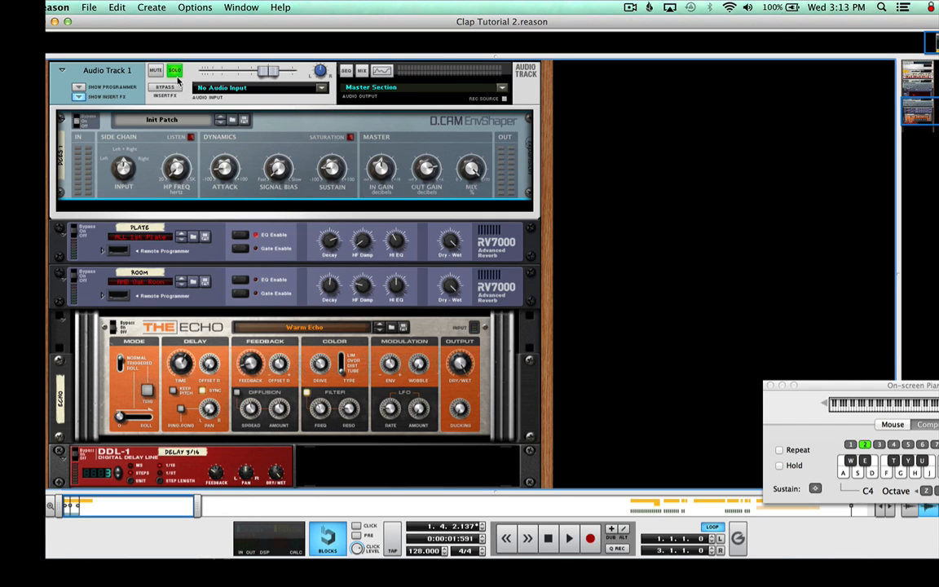
{"action": "left_click", "coordinate": [172, 71]}
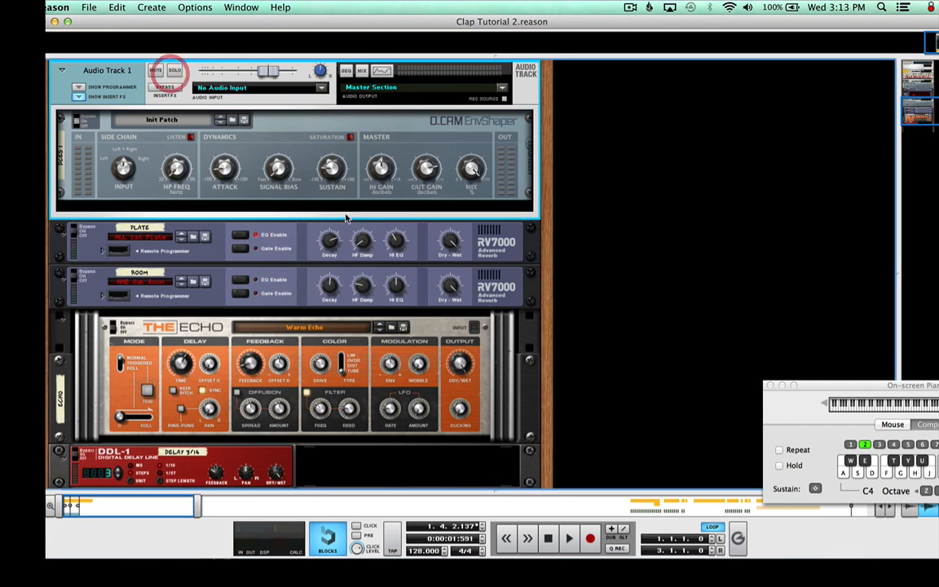
- Play the claps while switching Audio Track 1's insert effects between bypassed and active, ending with them active
{"action": "left_click", "coordinate": [548, 541]}
{"action": "key", "text": "space"}
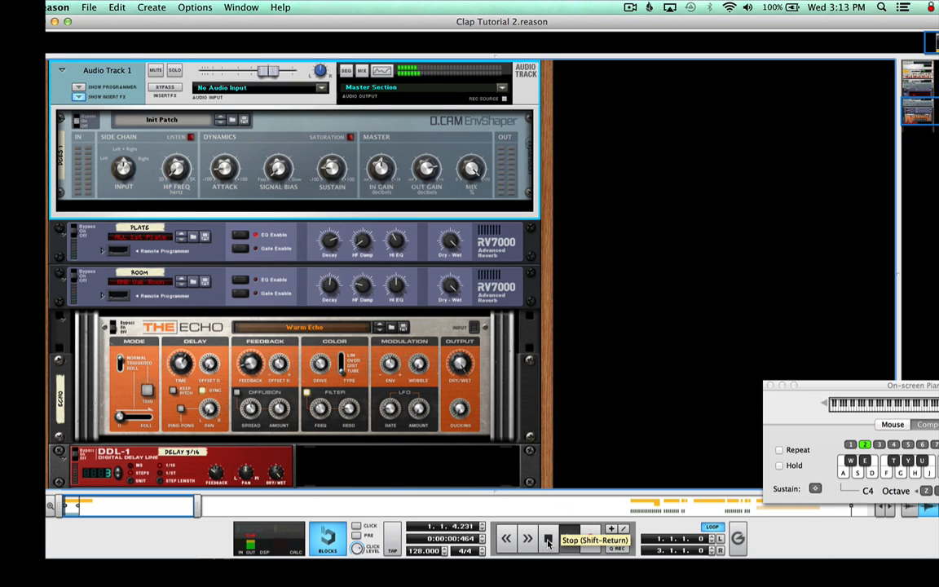
{"action": "left_click", "coordinate": [173, 91]}
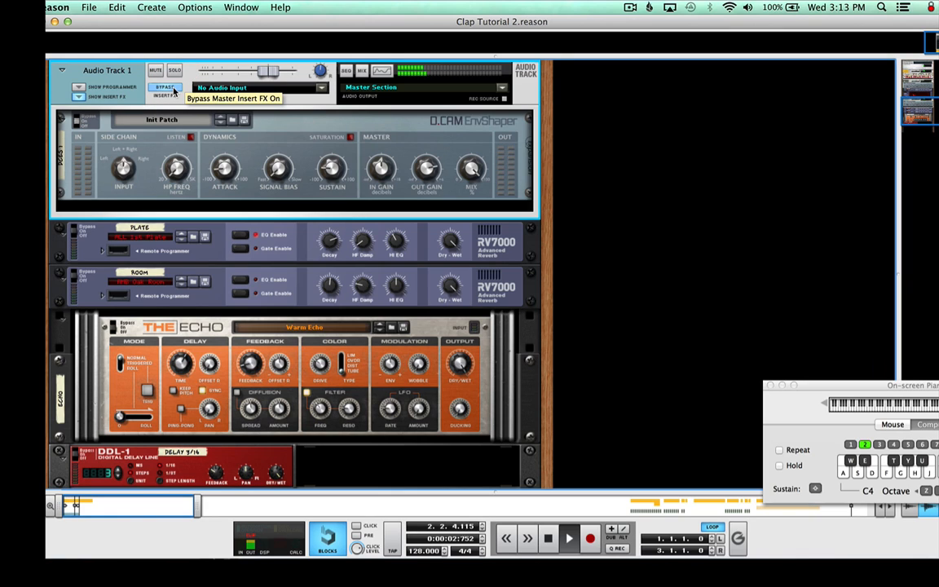
{"action": "left_click", "coordinate": [173, 91]}
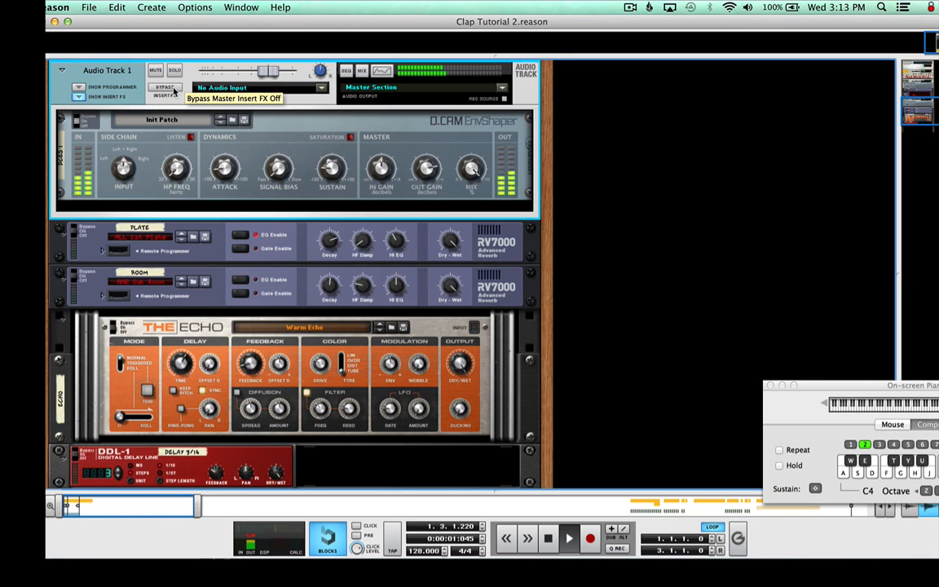
{"action": "left_click", "coordinate": [174, 90]}
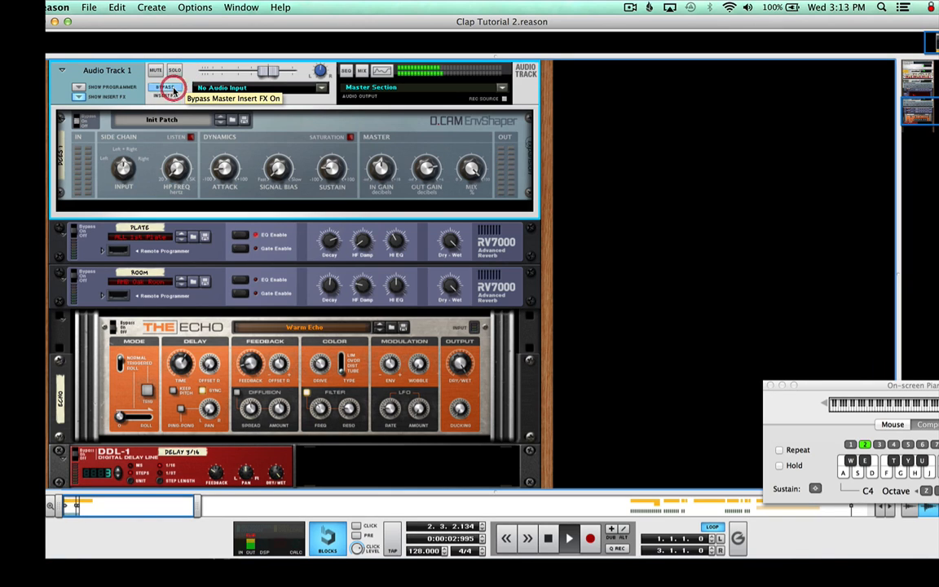
{"action": "left_click", "coordinate": [173, 91]}
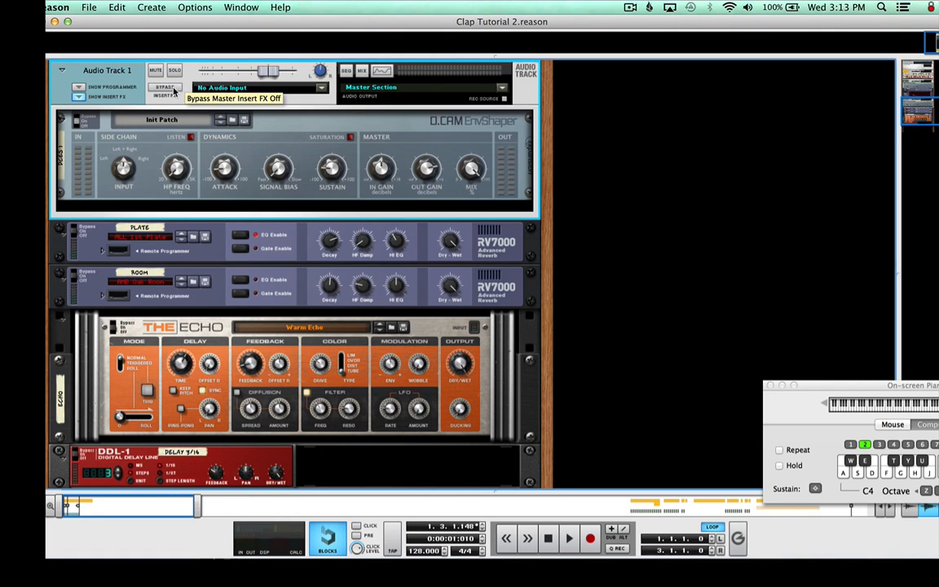
- Add an RV7000 Advanced Reverb after the EnvShaper with Dry/Wet at 0, and unfold its remote programmer
{"action": "right_click", "coordinate": [192, 195]}
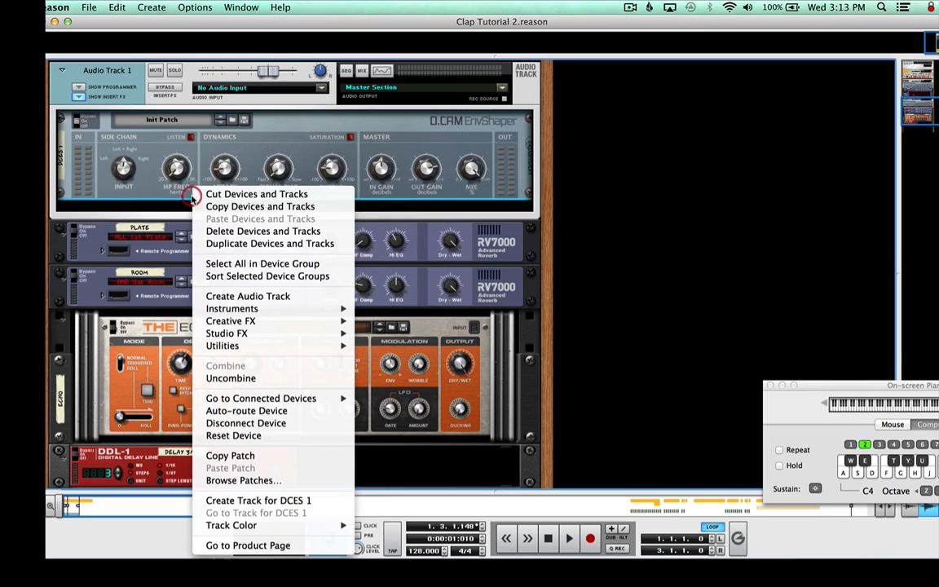
{"action": "mouse_move", "coordinate": [248, 332]}
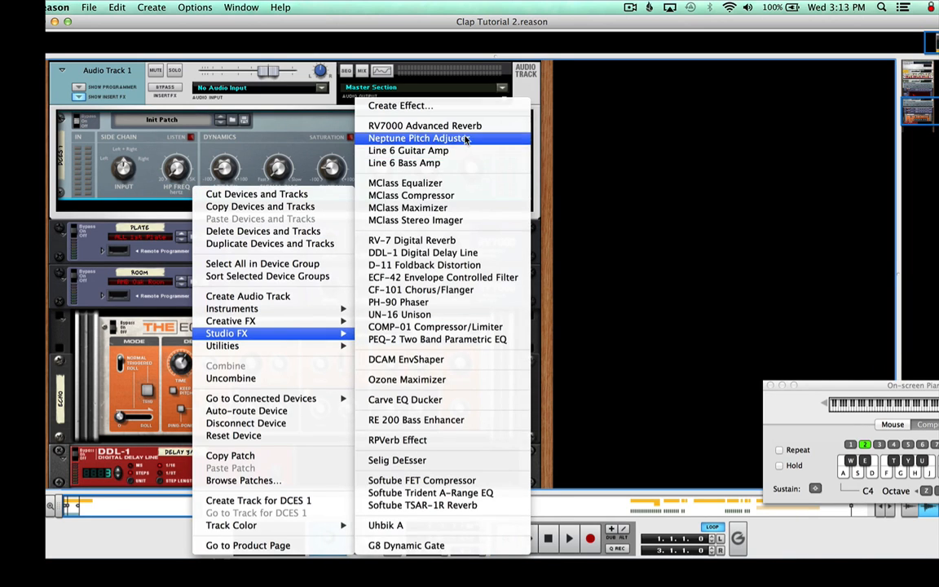
{"action": "left_click", "coordinate": [421, 125]}
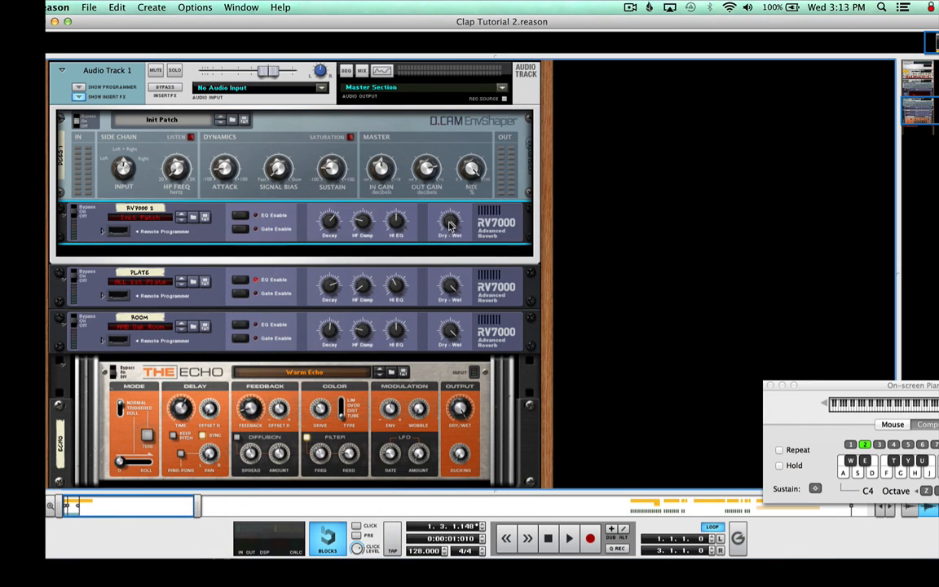
{"action": "left_click_drag", "start_coordinate": [447, 249], "coordinate": [441, 280]}
{"action": "left_click", "coordinate": [102, 231]}
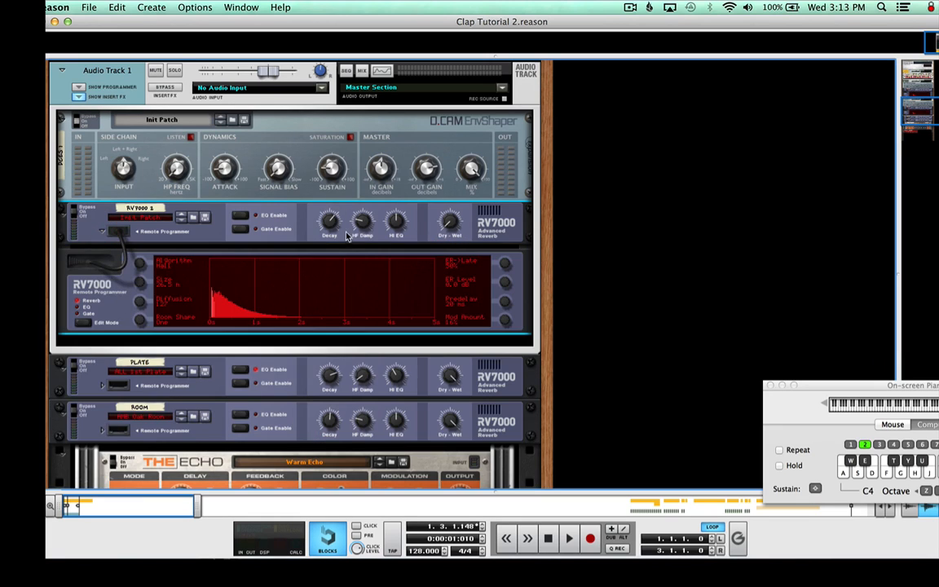
- Lengthen the new reverb's Decay, enable its EQ with the EQ edit page shown, and raise Dry/Wet slightly above 0
{"action": "left_click_drag", "start_coordinate": [331, 222], "coordinate": [331, 217]}
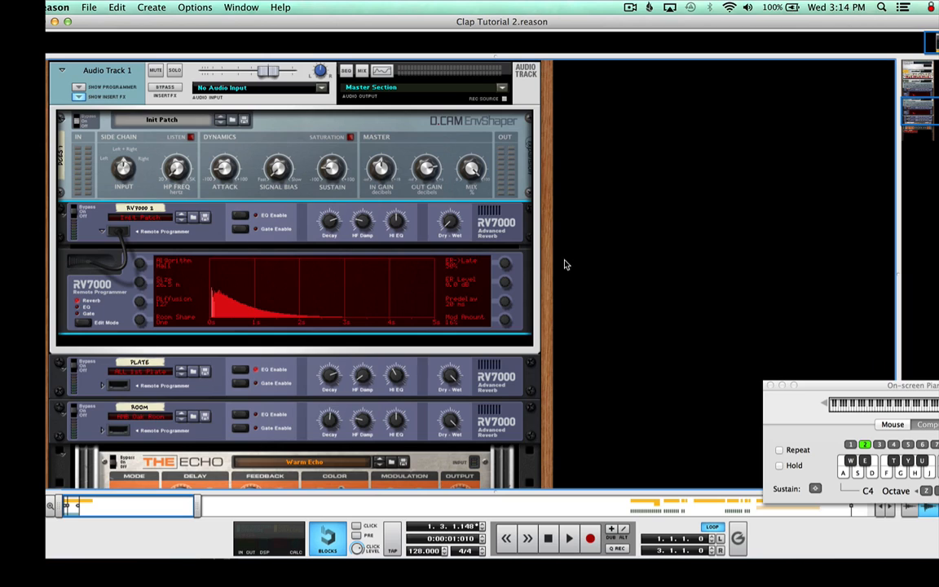
{"action": "left_click", "coordinate": [78, 307]}
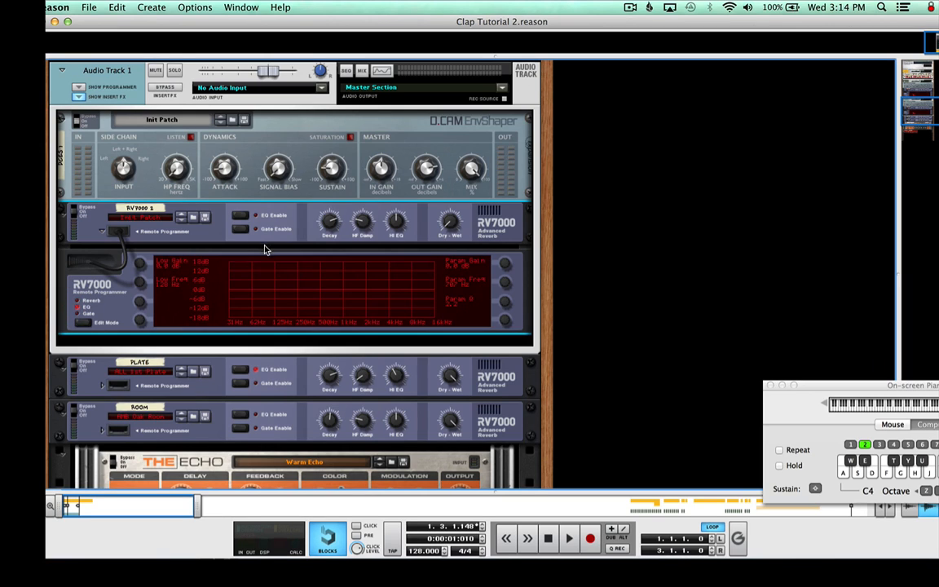
{"action": "left_click", "coordinate": [240, 216]}
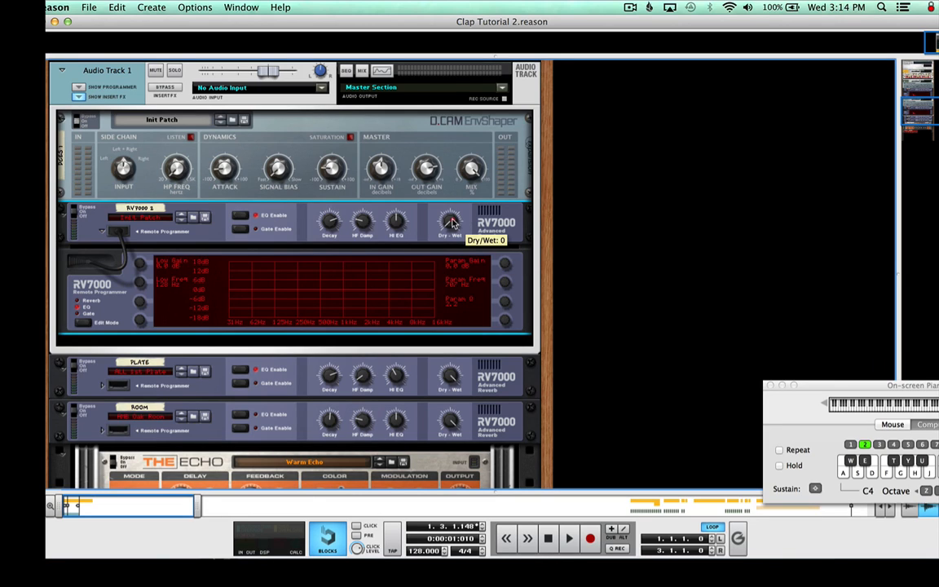
{"action": "left_click_drag", "start_coordinate": [451, 218], "coordinate": [450, 215]}
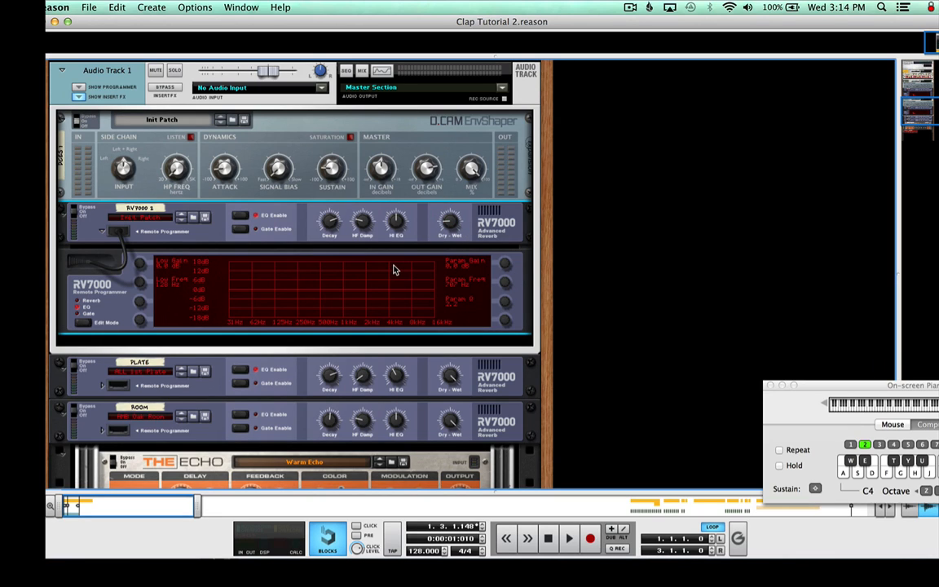
{"action": "key", "text": "space"}
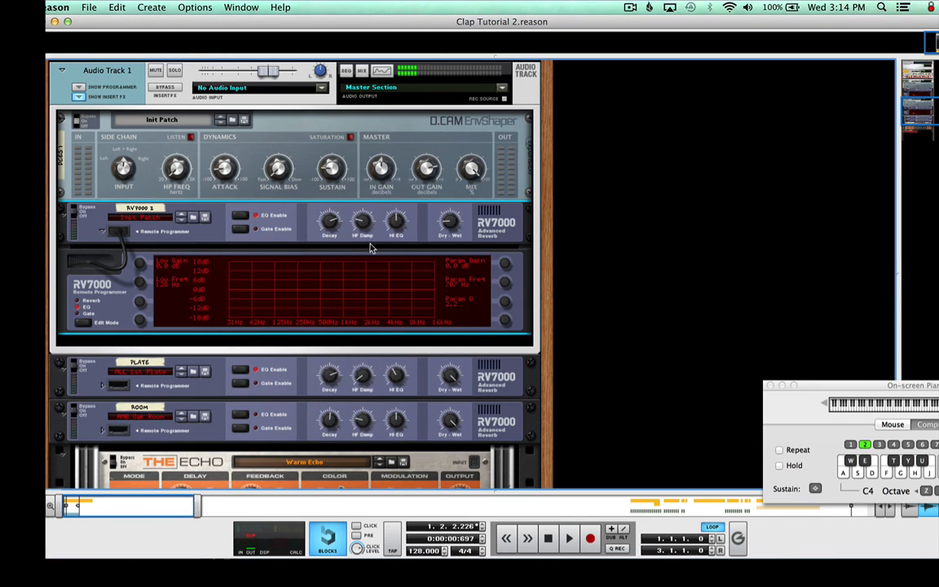
{"action": "left_click", "coordinate": [332, 227]}
{"action": "mouse_move", "coordinate": [332, 232]}
{"action": "left_click", "coordinate": [267, 137]}
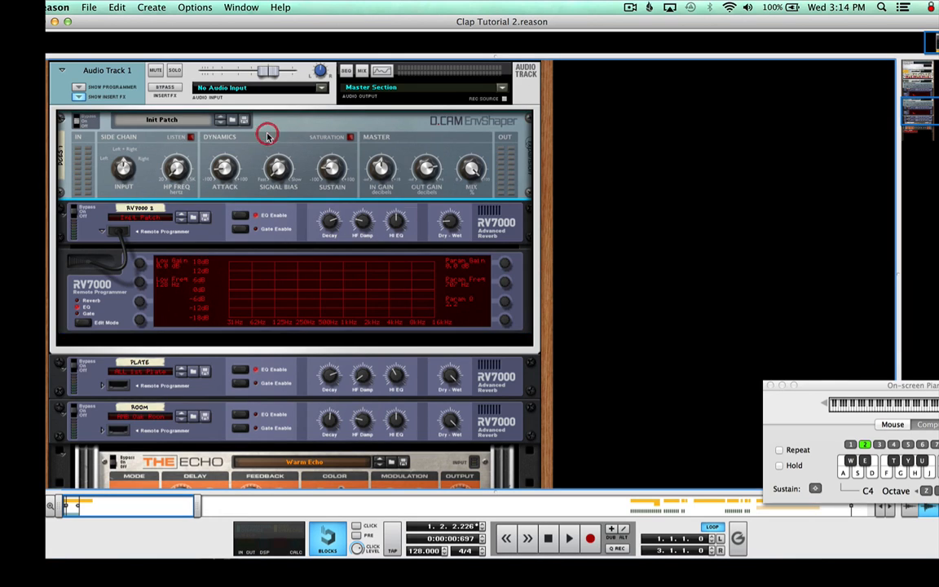
{"action": "left_click", "coordinate": [150, 233]}
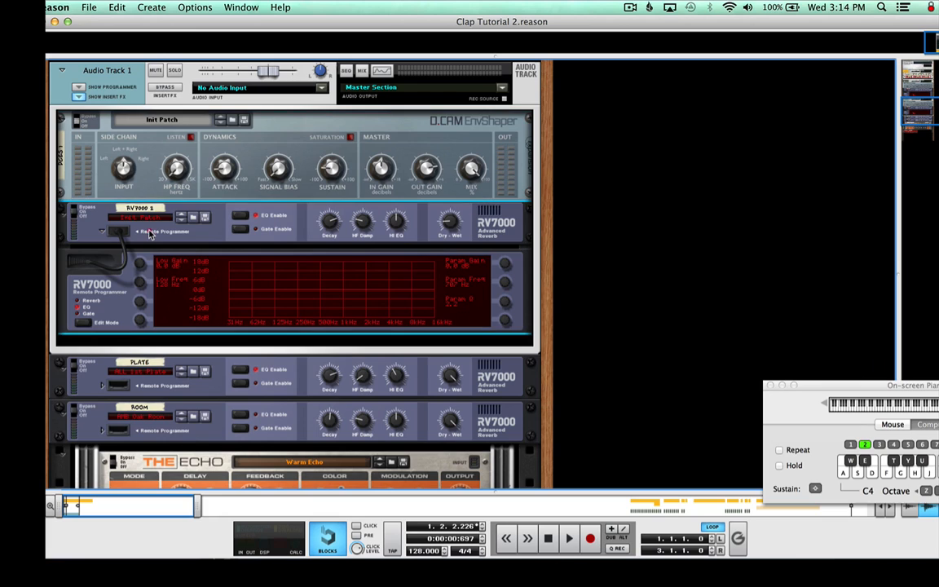
{"action": "left_click", "coordinate": [413, 128]}
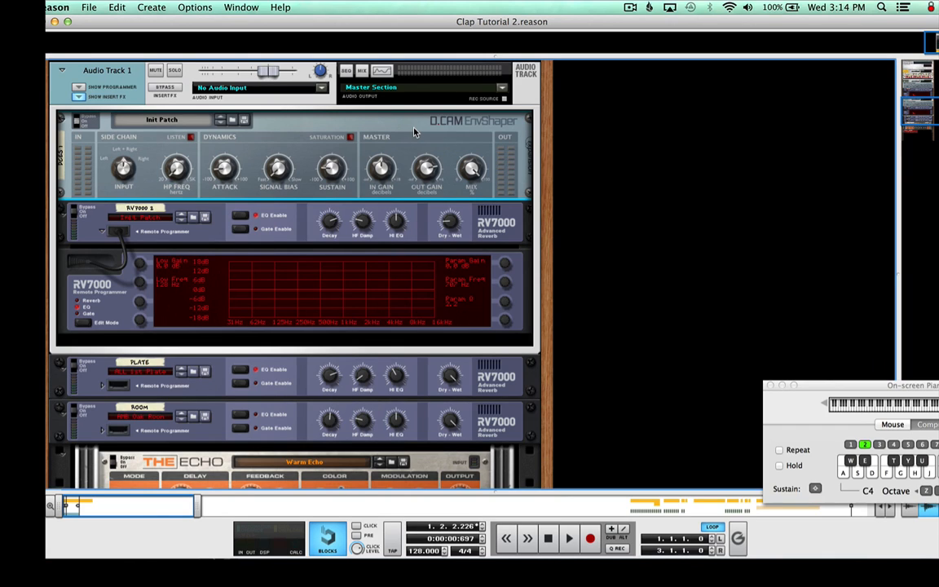
- Shorten the insert RV7000's Decay to 60 while the claps play, and stop playback
{"action": "key", "text": "space"}
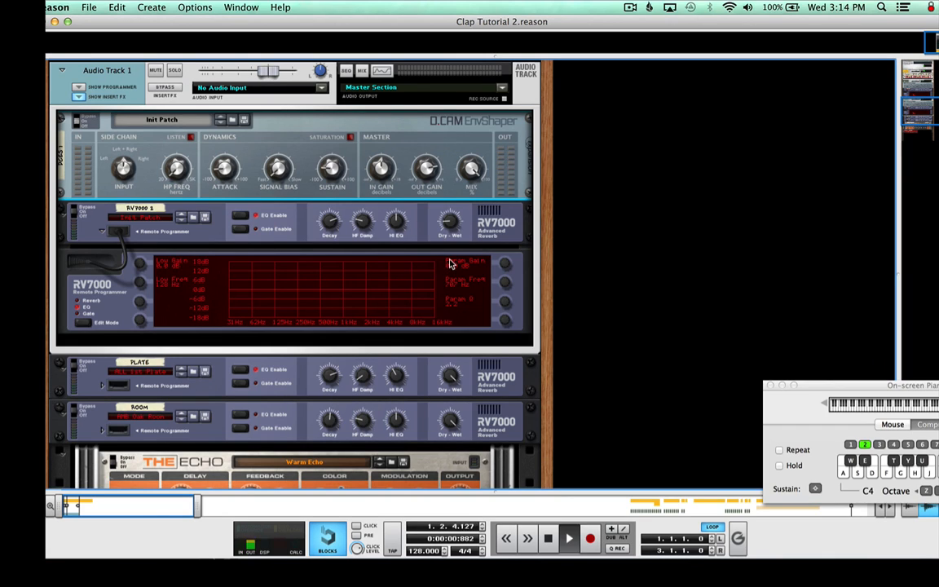
{"action": "mouse_move", "coordinate": [339, 236]}
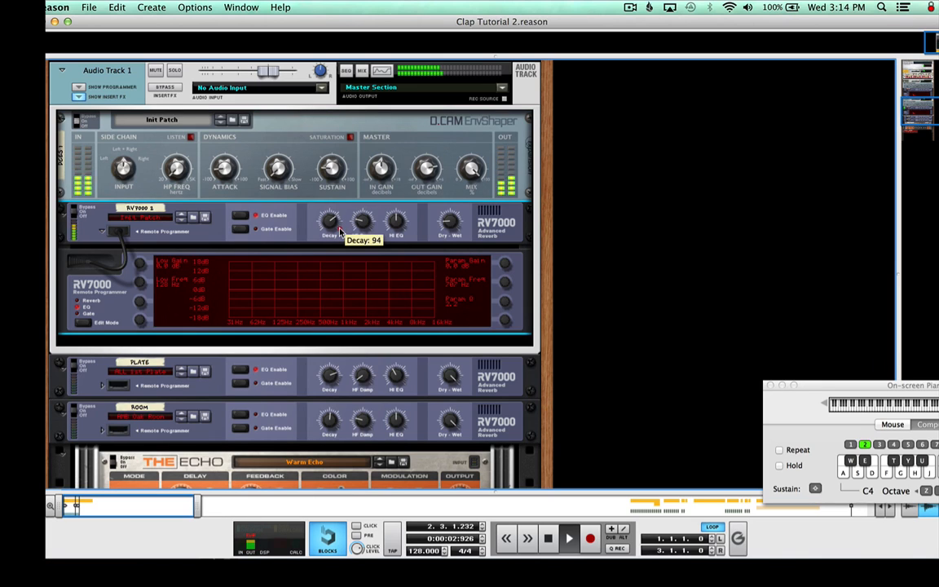
{"action": "left_click_drag", "start_coordinate": [340, 232], "coordinate": [340, 238]}
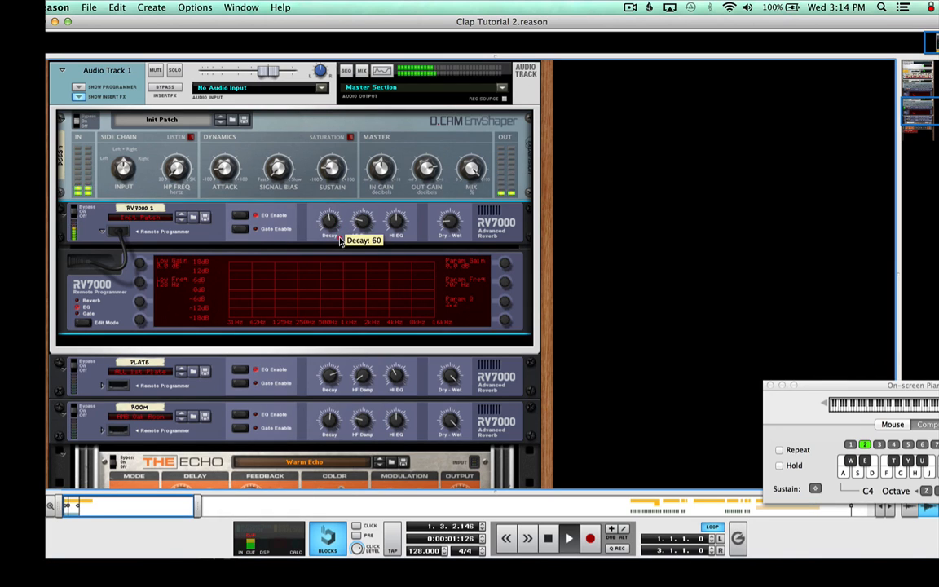
{"action": "key", "text": "space"}
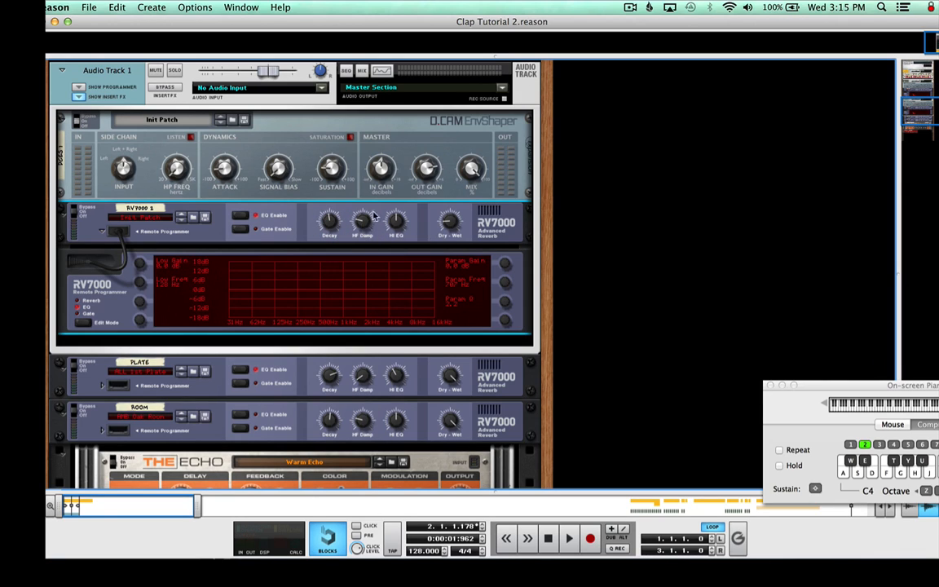
- Play the claps through the reverb from the start of bar 1, stop, and return to the start
{"action": "mouse_move", "coordinate": [359, 225]}
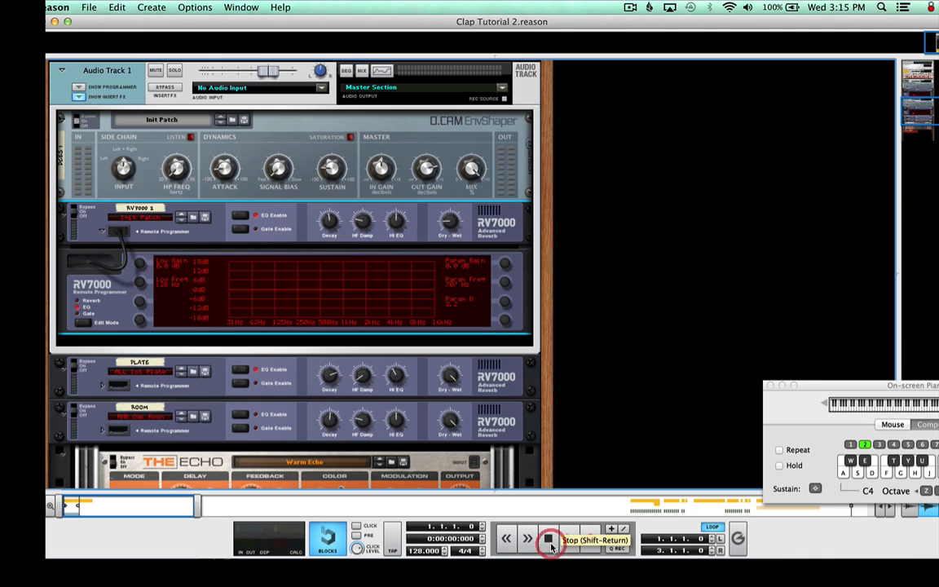
{"action": "left_click", "coordinate": [548, 539]}
{"action": "key", "text": "space"}
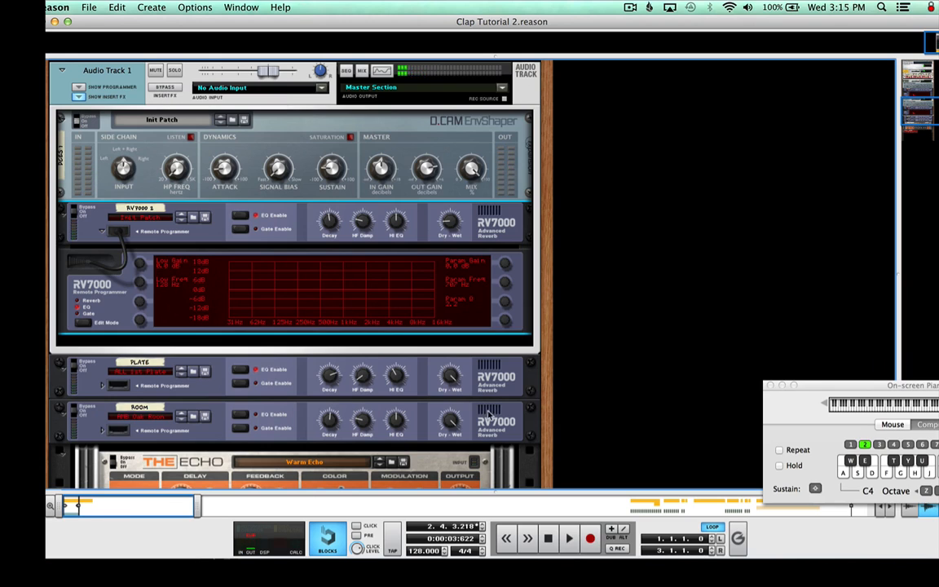
{"action": "double_click", "coordinate": [549, 539]}
- Compare the claps with the EnvShaper and reverb chain bypassed and active during playback, ending with it active and playback stopped
{"action": "left_click", "coordinate": [169, 87]}
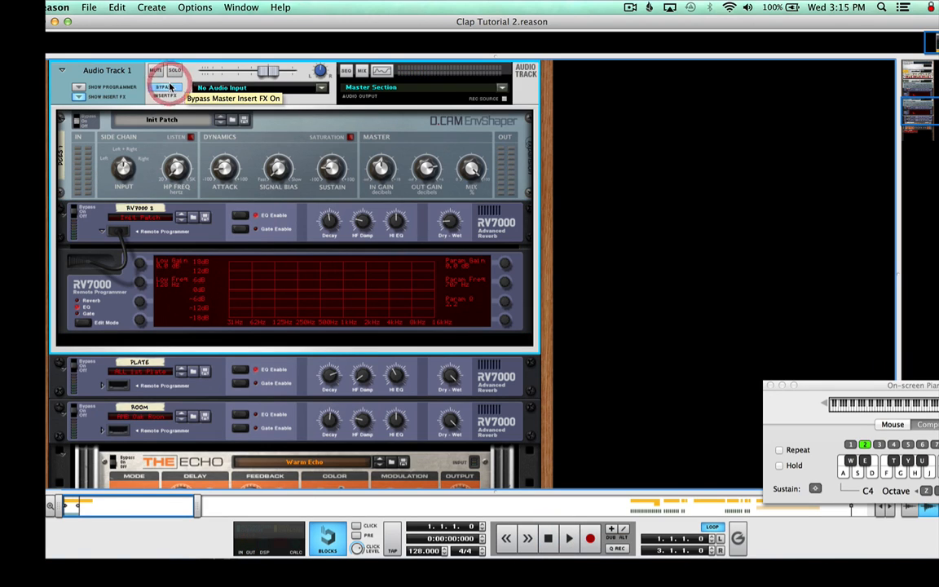
{"action": "key", "text": "space"}
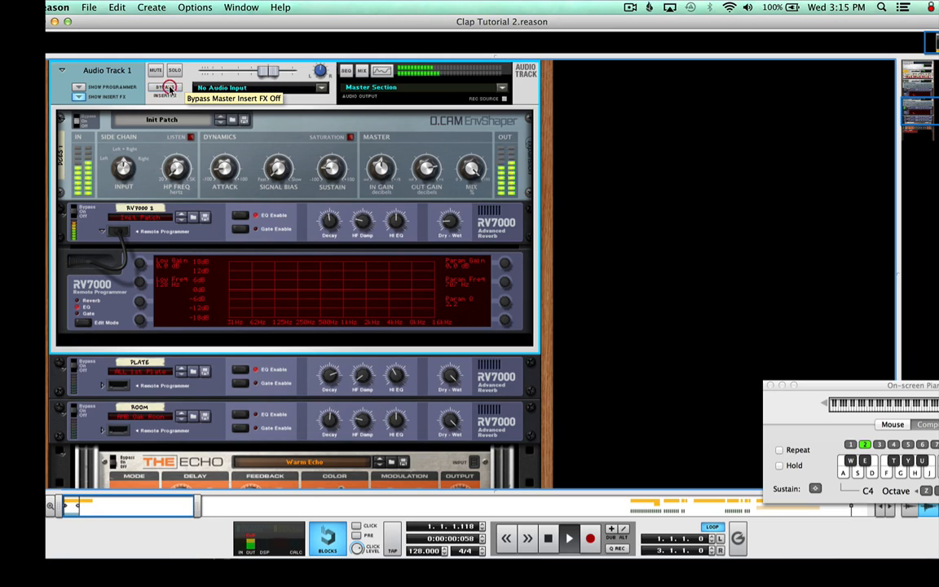
{"action": "left_click", "coordinate": [169, 87]}
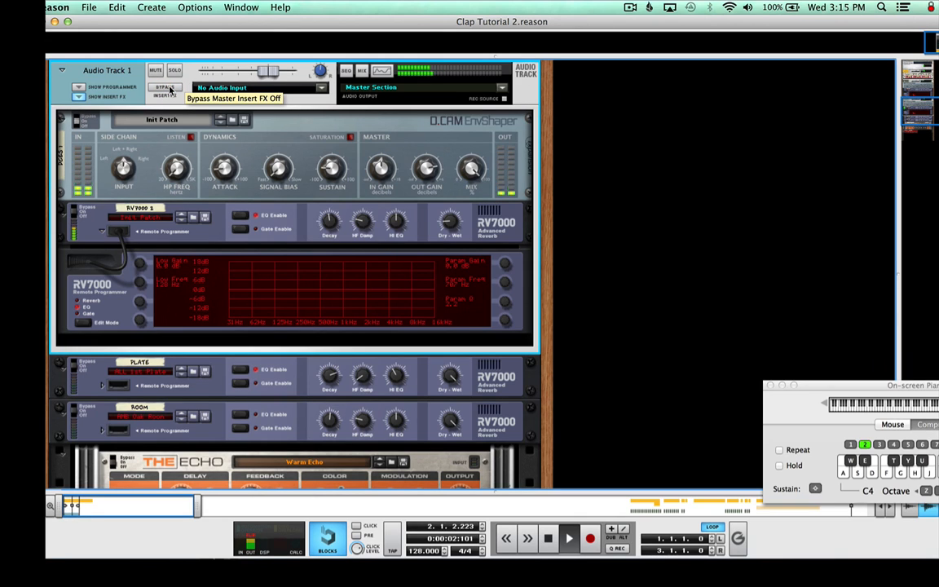
{"action": "left_click", "coordinate": [169, 86]}
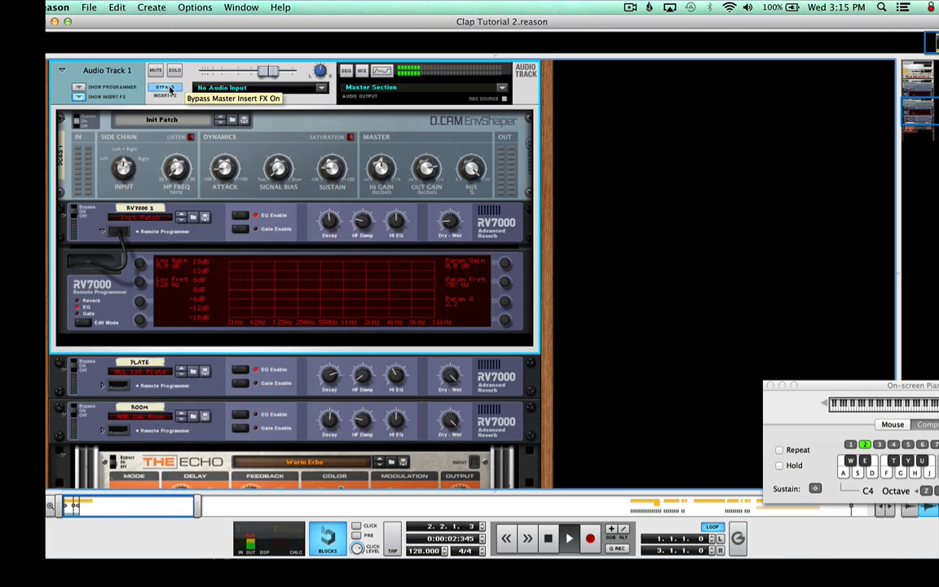
{"action": "left_click", "coordinate": [169, 86]}
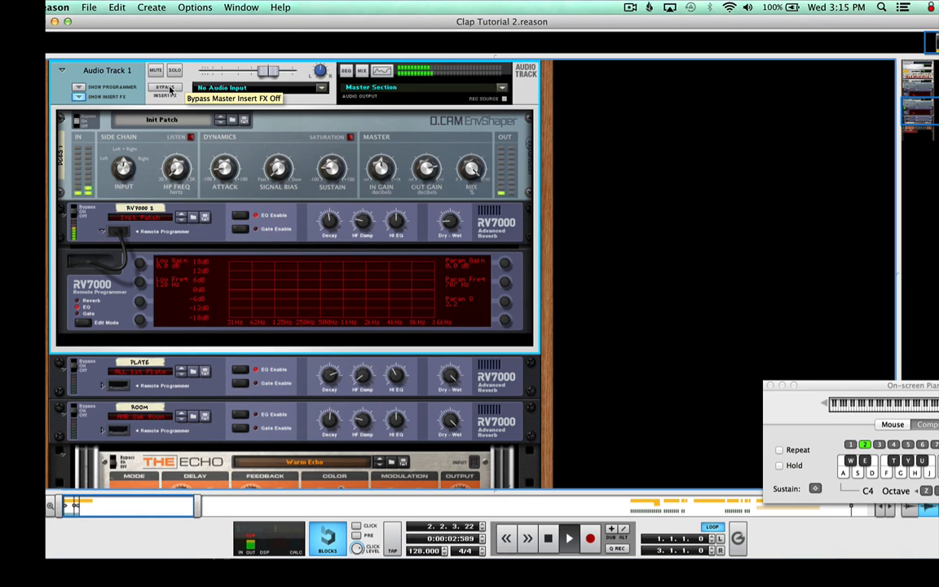
{"action": "key", "text": "space"}
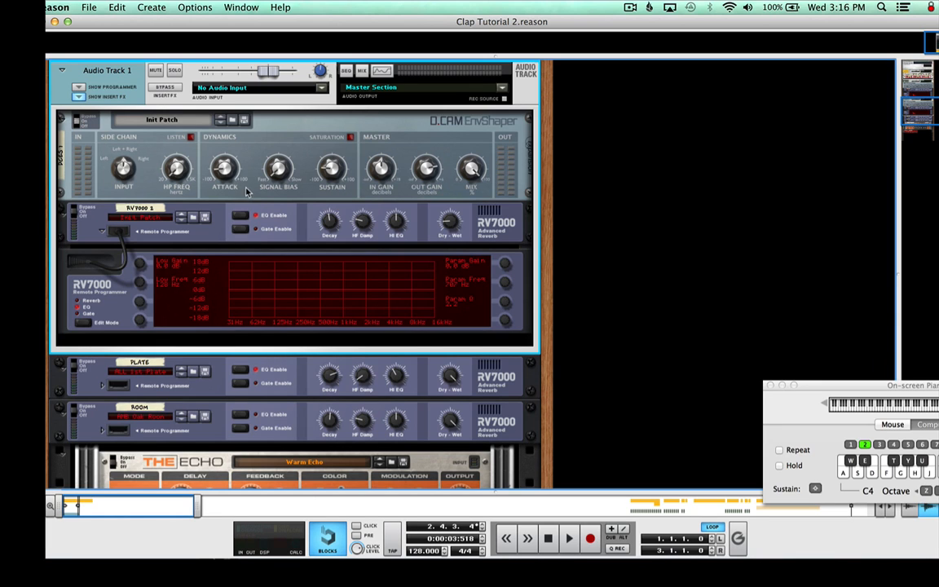
- Delete the DCAM EnvShaper from Audio Track 1's insert effects and add an MClass Compressor after the insert RV7000
{"action": "left_click", "coordinate": [241, 191]}
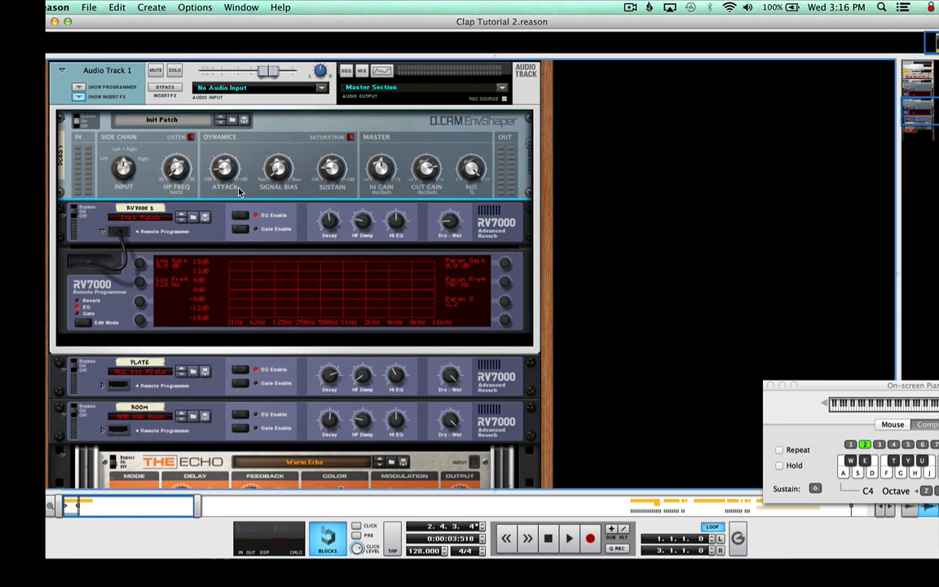
{"action": "key", "text": "Delete"}
{"action": "right_click", "coordinate": [216, 186]}
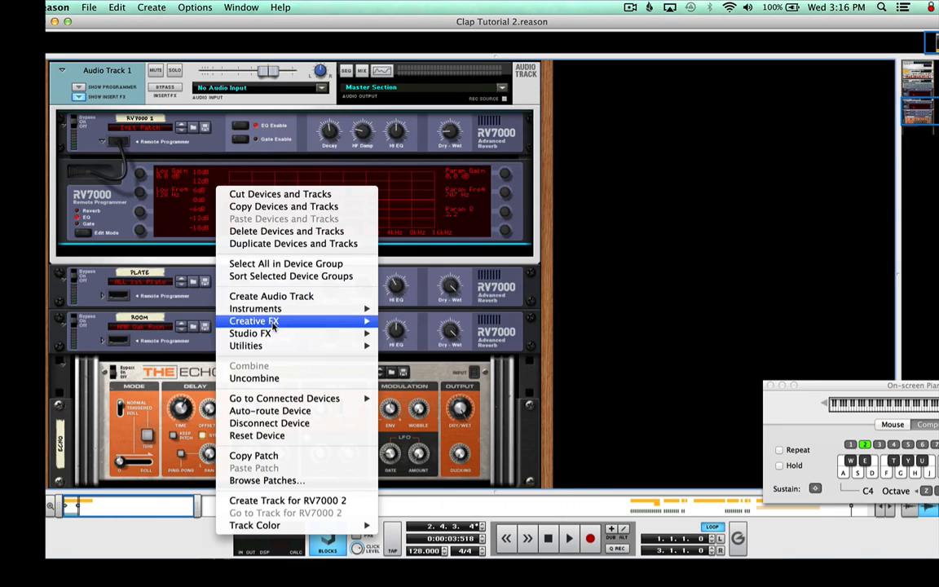
{"action": "mouse_move", "coordinate": [273, 333]}
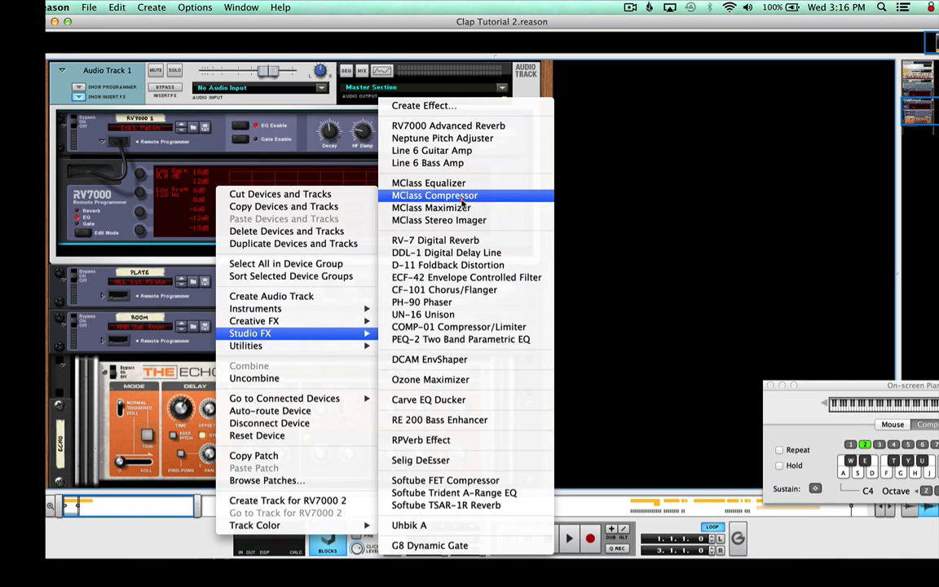
{"action": "left_click", "coordinate": [462, 202]}
- Shorten the MClass Compressor's Attack and raise its Input Gain
{"action": "mouse_move", "coordinate": [403, 281]}
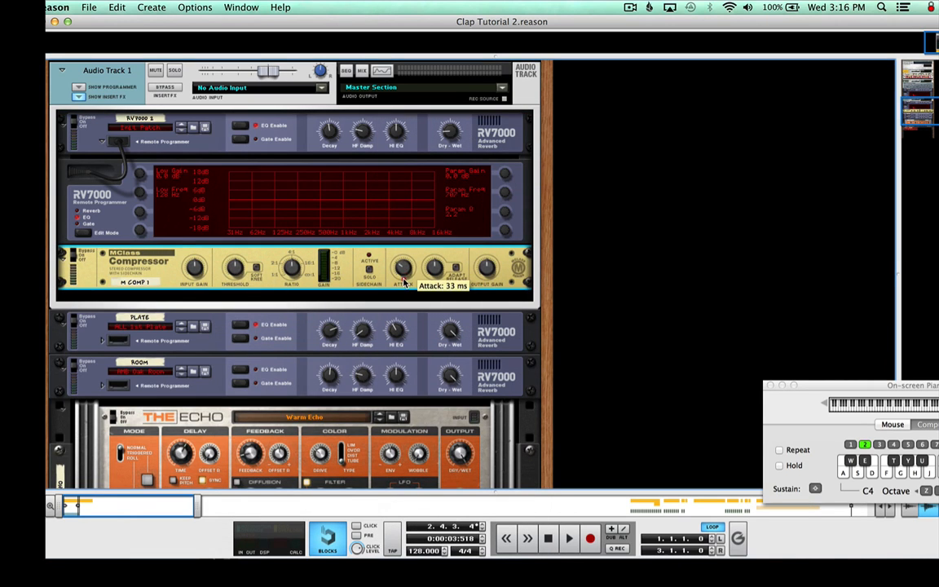
{"action": "left_click_drag", "start_coordinate": [403, 281], "coordinate": [402, 287]}
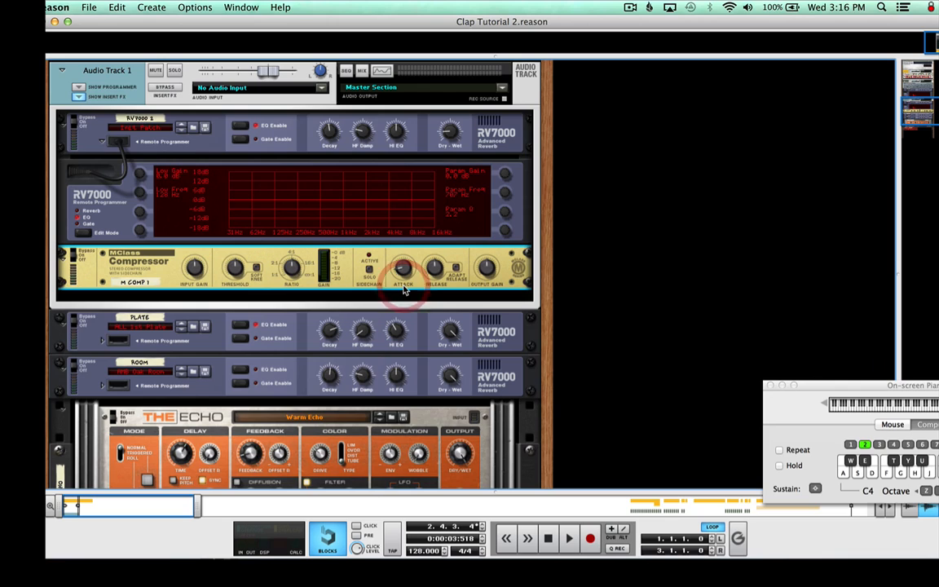
{"action": "mouse_move", "coordinate": [237, 269]}
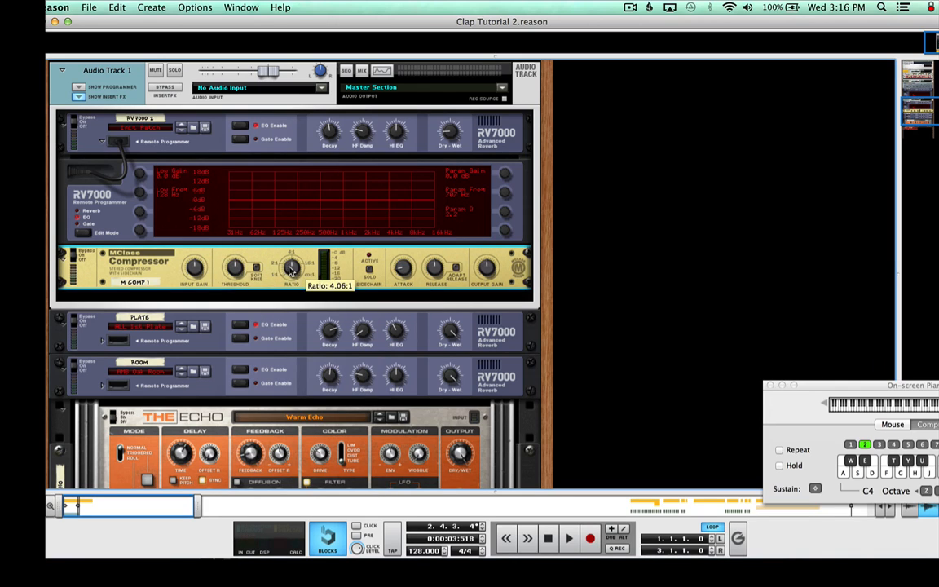
{"action": "left_click_drag", "start_coordinate": [236, 270], "coordinate": [188, 233]}
{"action": "mouse_move", "coordinate": [397, 274]}
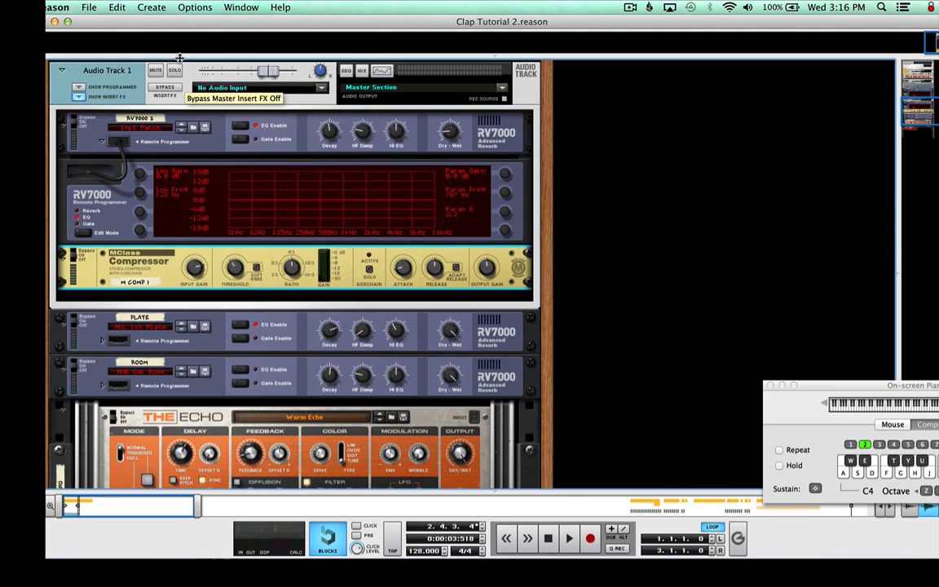
- Compare the claps with the reverb and compressor inserts active and bypassed during playback, leaving them active
{"action": "key", "text": "space"}
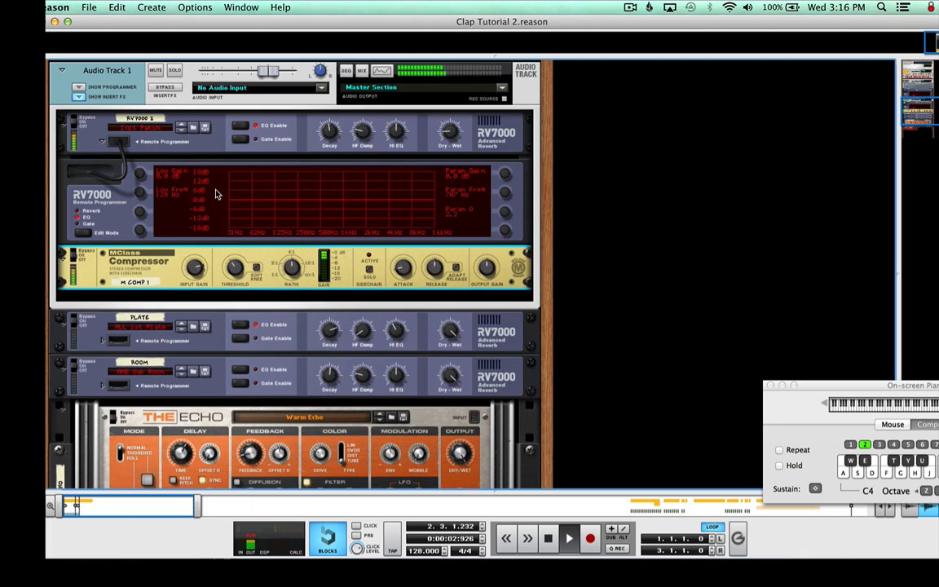
{"action": "left_click", "coordinate": [174, 88]}
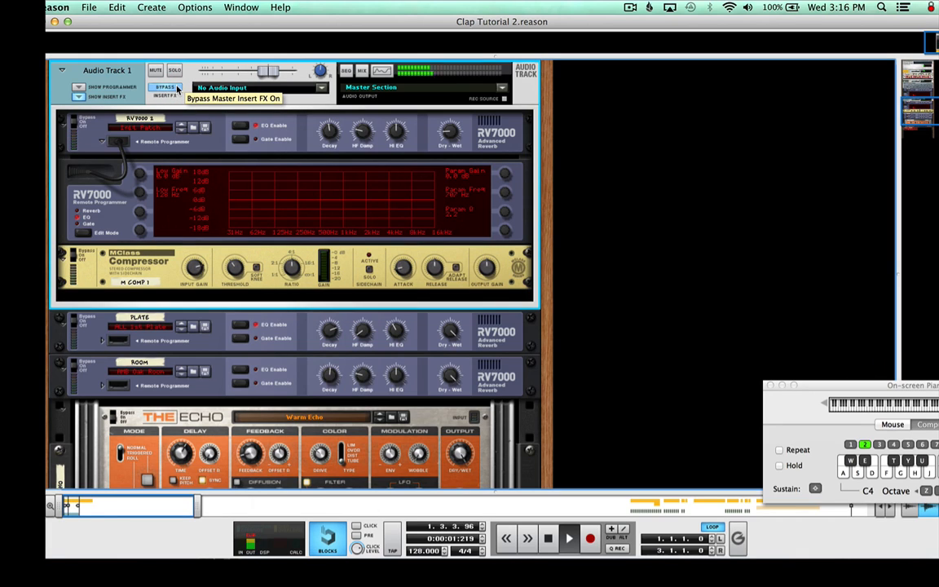
{"action": "left_click", "coordinate": [176, 88]}
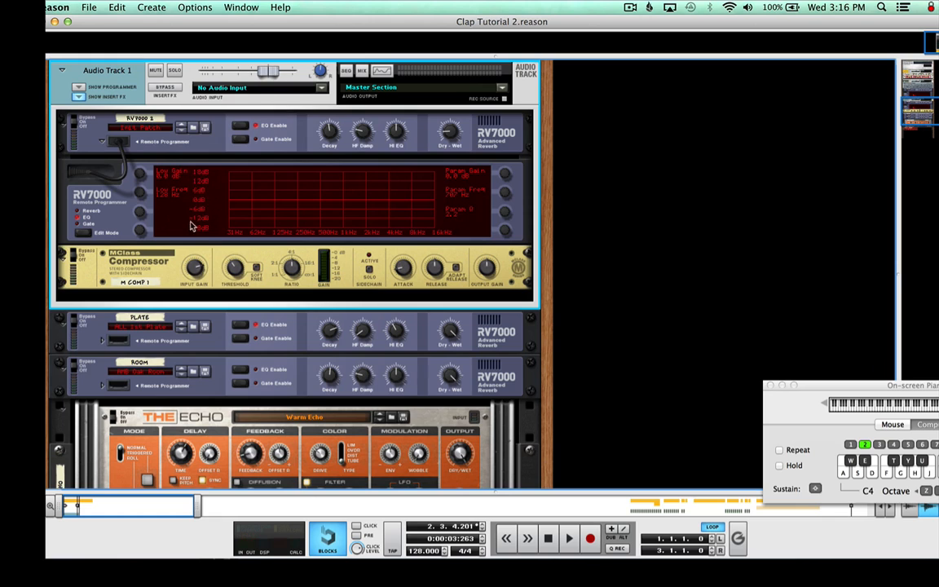
- Delete the MClass Compressor and add a Synchronous Effect Modulator after the insert RV7000
{"action": "left_click", "coordinate": [149, 249]}
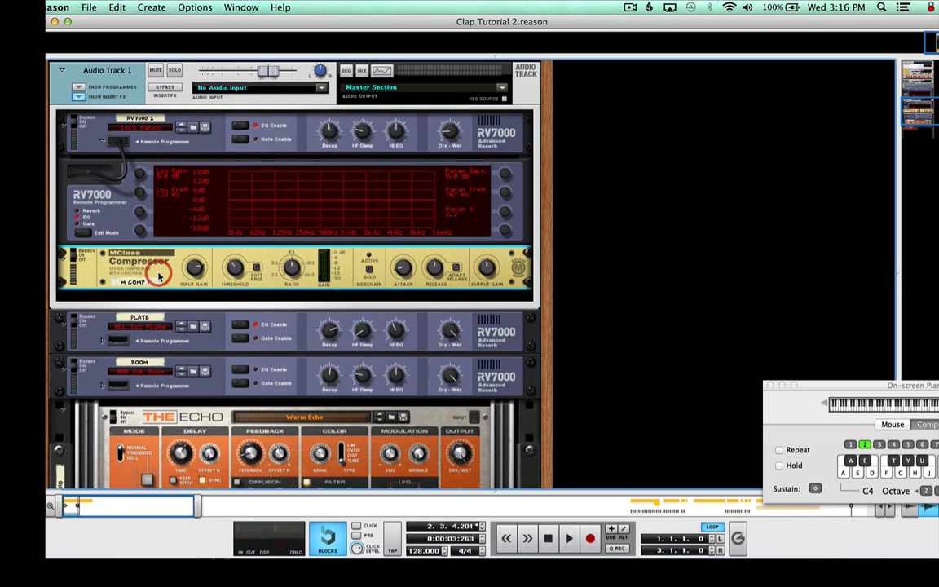
{"action": "key", "text": "Return"}
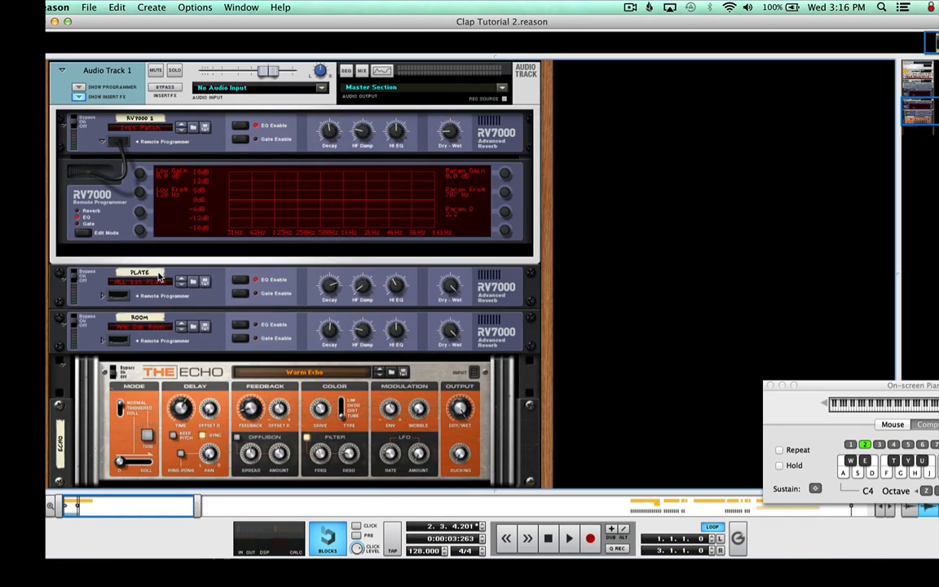
{"action": "right_click", "coordinate": [201, 204]}
{"action": "mouse_move", "coordinate": [264, 343]}
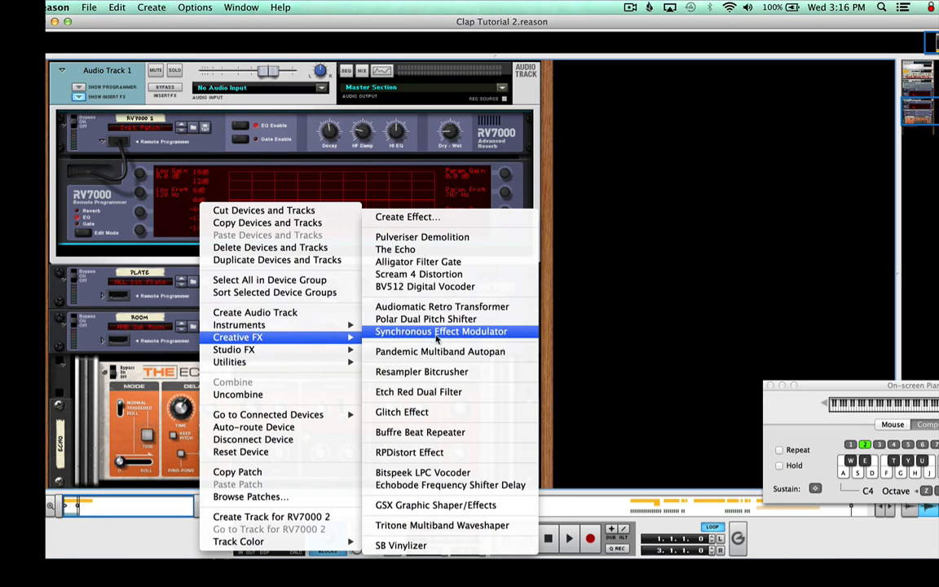
{"action": "left_click", "coordinate": [439, 332]}
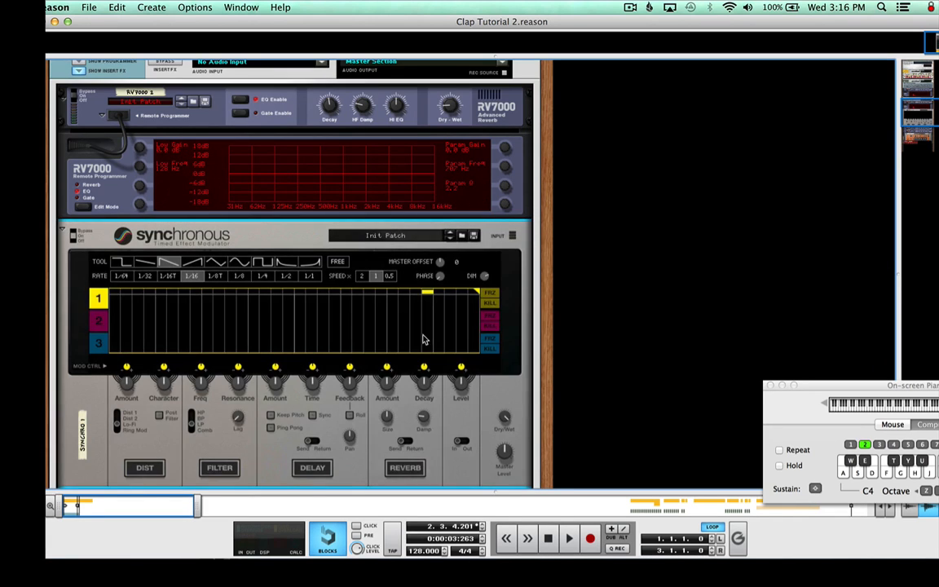
{"action": "scroll", "coordinate": [425, 338], "scroll_direction": "down", "scroll_amount": 1}
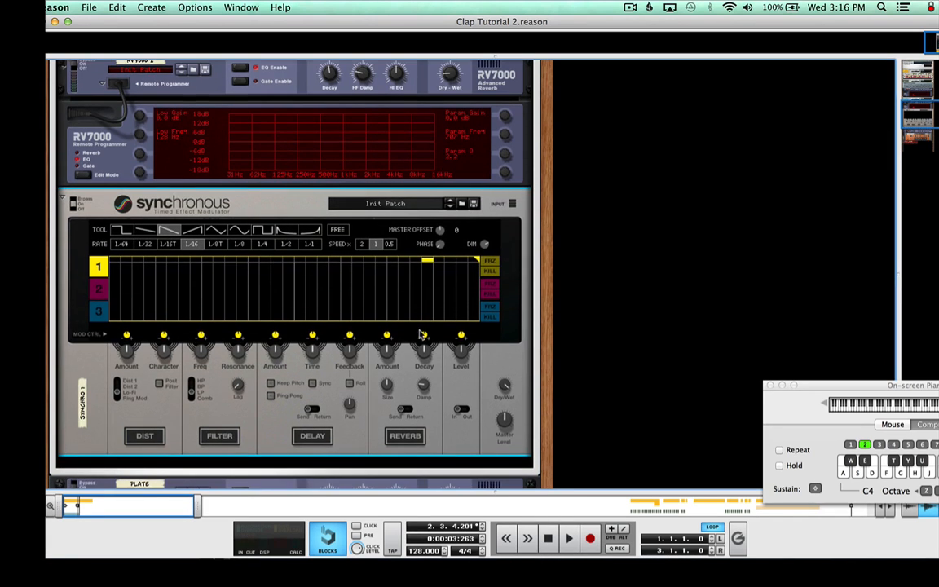
- Load the Short Sidechain patch from the Pumping folder of Effect Patches into the Synchronous Effect Modulator
{"action": "left_click", "coordinate": [464, 203]}
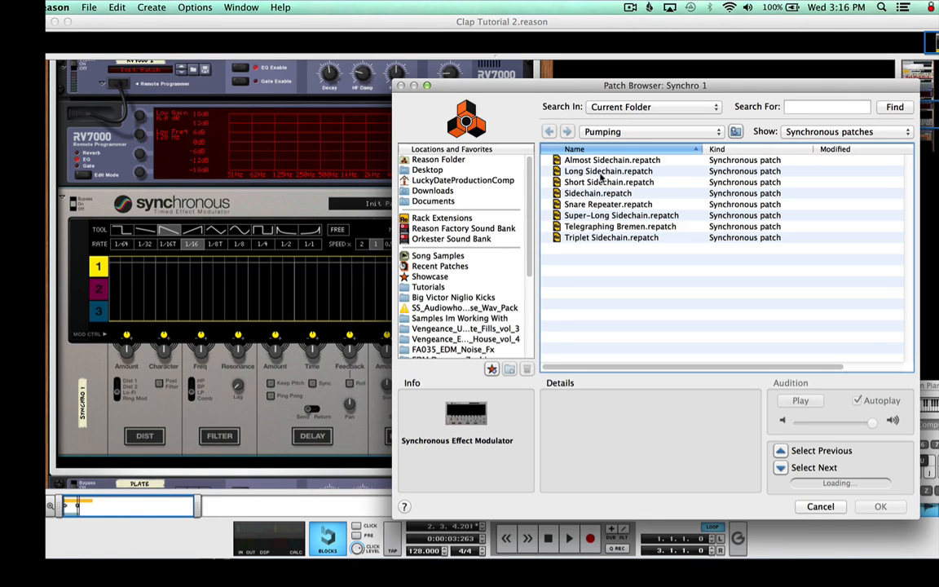
{"action": "left_click", "coordinate": [617, 131]}
{"action": "left_click", "coordinate": [606, 140]}
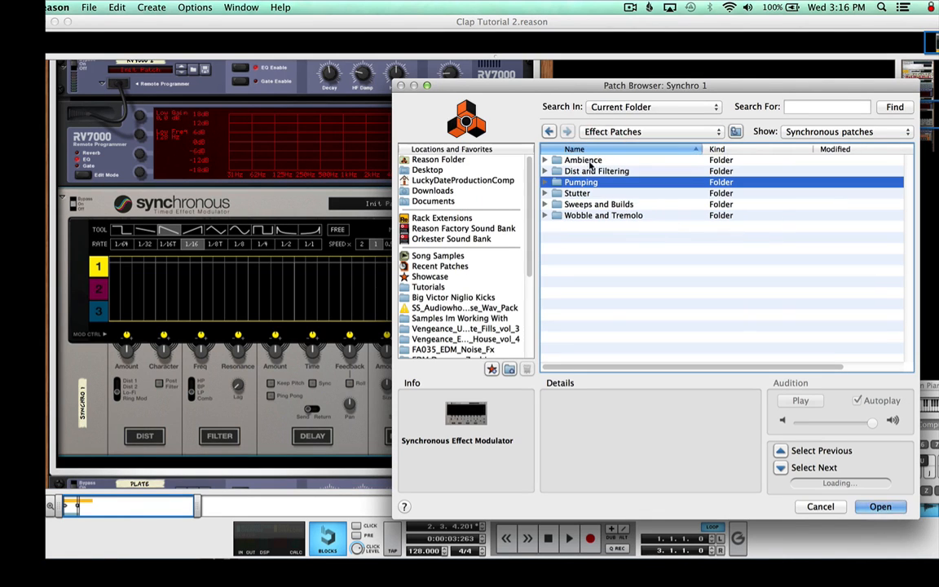
{"action": "left_click", "coordinate": [599, 131]}
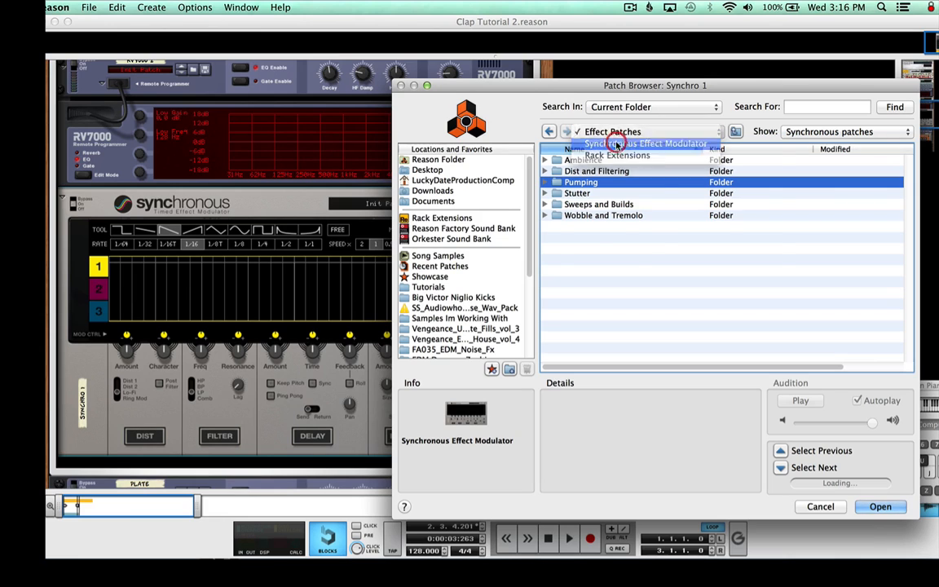
{"action": "left_click", "coordinate": [614, 141]}
{"action": "left_click", "coordinate": [604, 133]}
{"action": "left_click", "coordinate": [613, 144]}
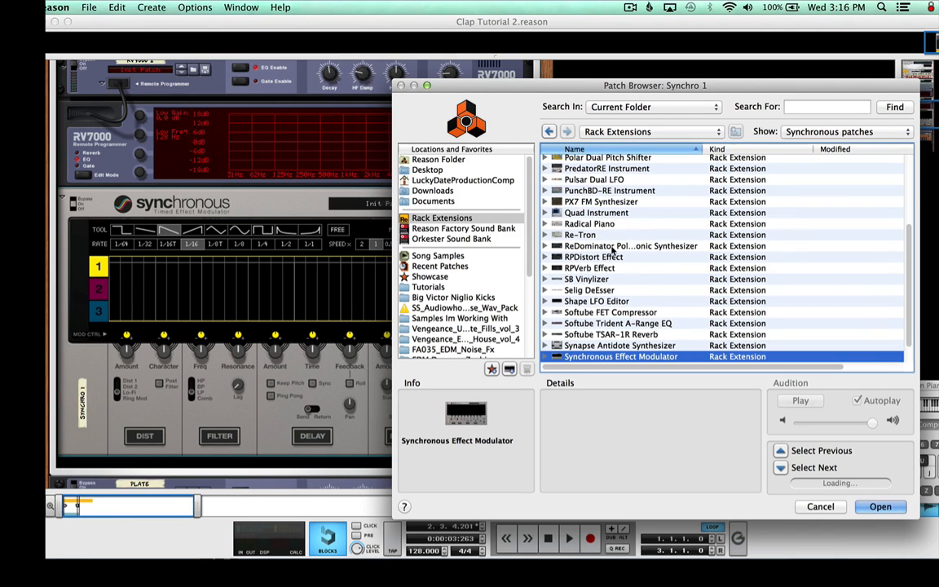
{"action": "double_click", "coordinate": [634, 359]}
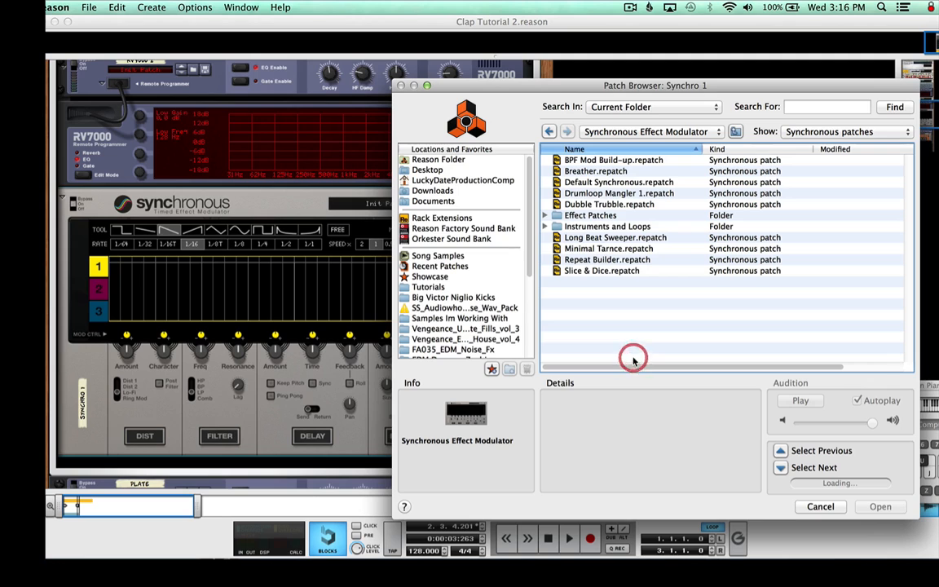
{"action": "double_click", "coordinate": [599, 216]}
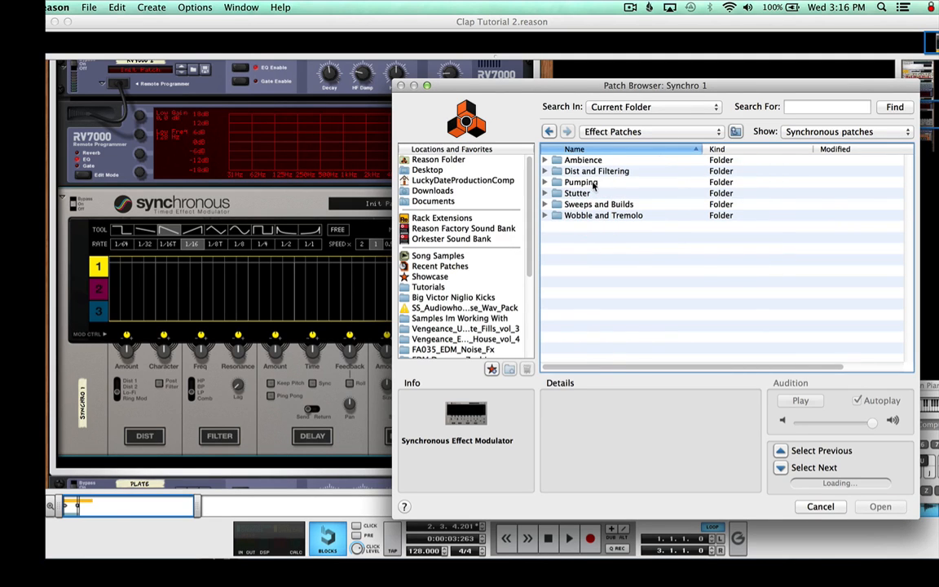
{"action": "double_click", "coordinate": [593, 183]}
{"action": "double_click", "coordinate": [599, 182]}
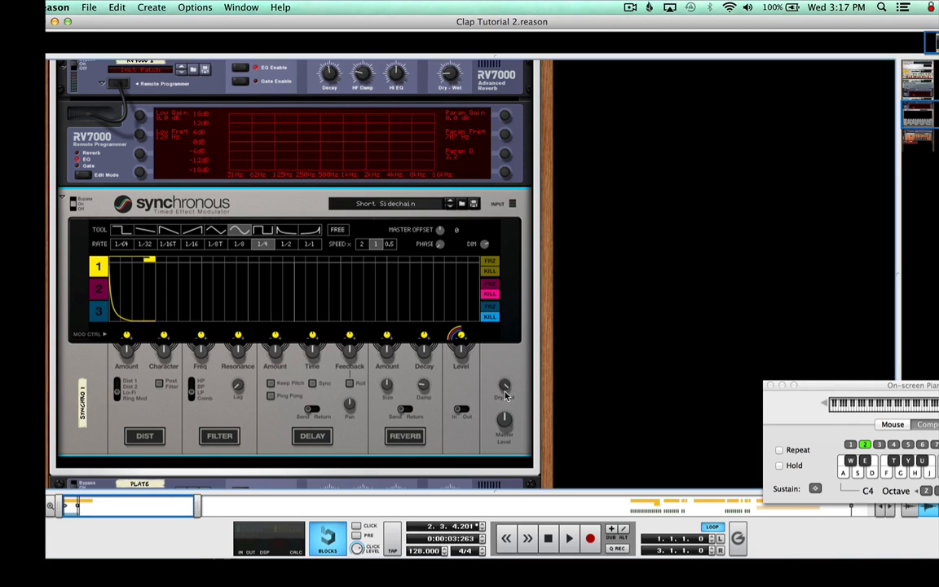
- Play the claps through the Short Sidechain patch from the start of bar 1
{"action": "scroll", "coordinate": [242, 252], "scroll_direction": "up", "scroll_amount": 4}
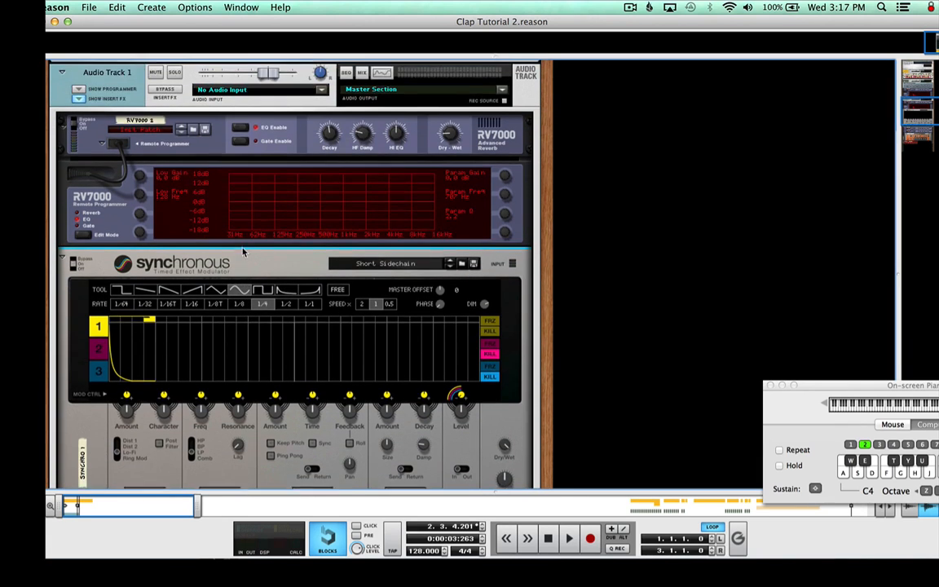
{"action": "left_click", "coordinate": [551, 541]}
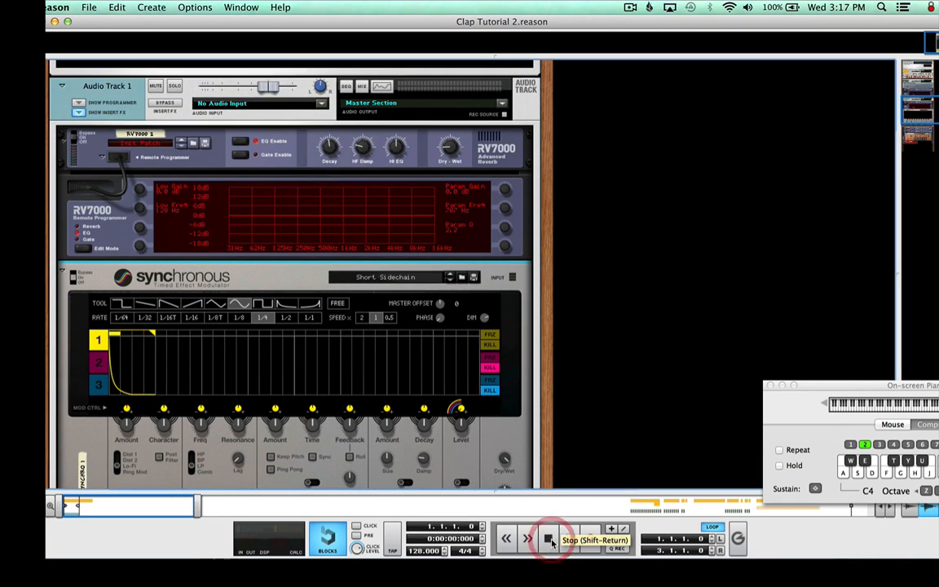
{"action": "key", "text": "space"}
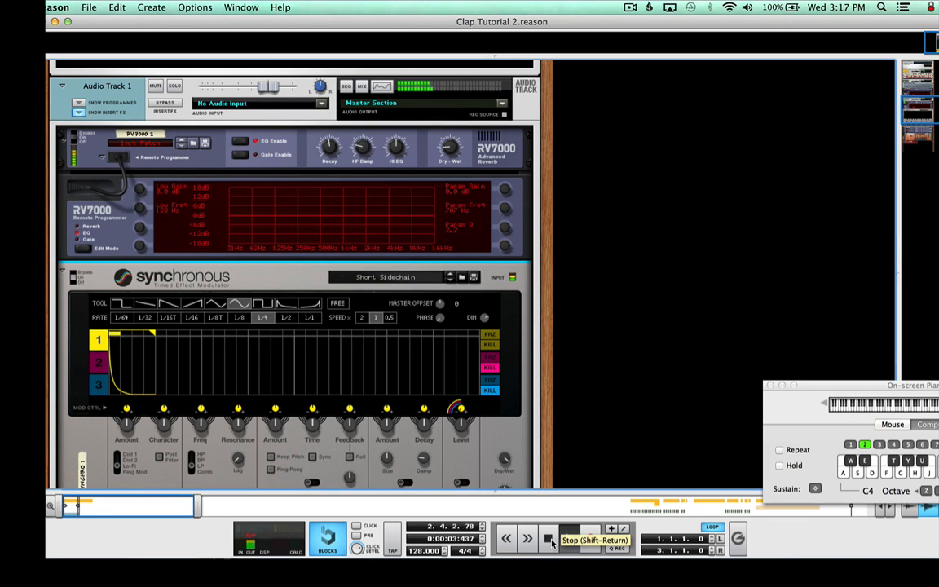
- Stop playback, set the Synchronous device's Dry/Wet to 44%, and play the claps again from the start of bar 1
{"action": "scroll", "coordinate": [458, 423], "scroll_direction": "down", "scroll_amount": 3}
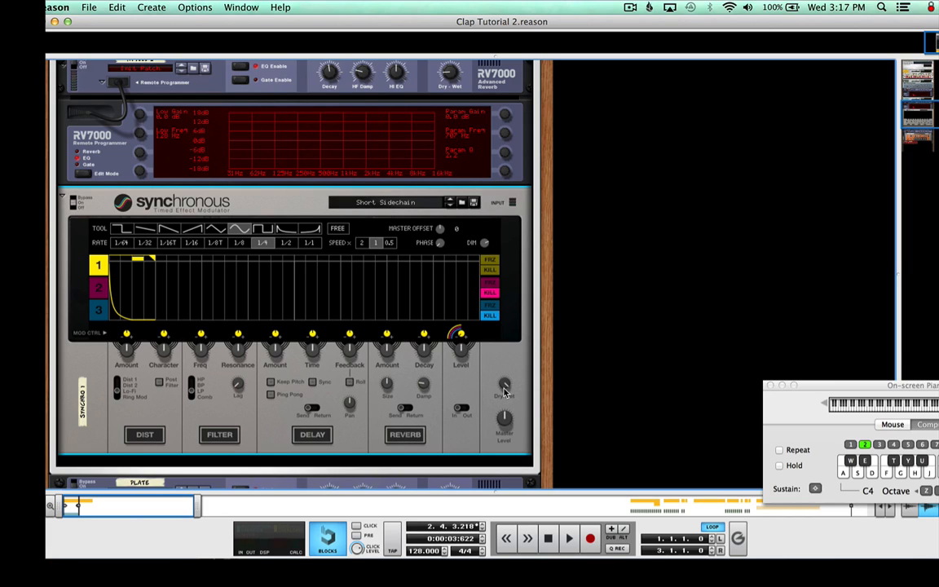
{"action": "left_click_drag", "start_coordinate": [504, 392], "coordinate": [505, 417]}
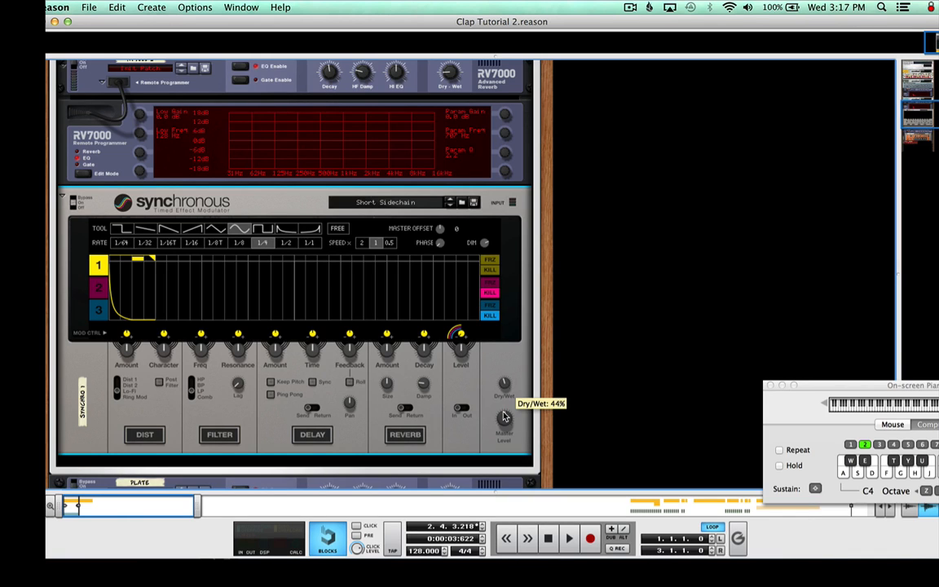
{"action": "scroll", "coordinate": [587, 421], "scroll_direction": "down", "scroll_amount": 2}
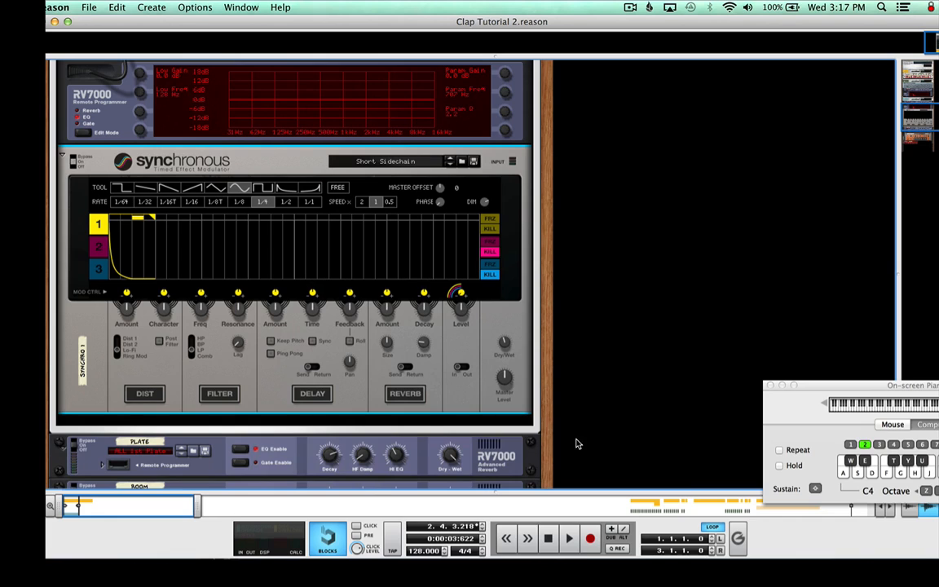
{"action": "mouse_move", "coordinate": [539, 556]}
{"action": "left_click", "coordinate": [557, 542]}
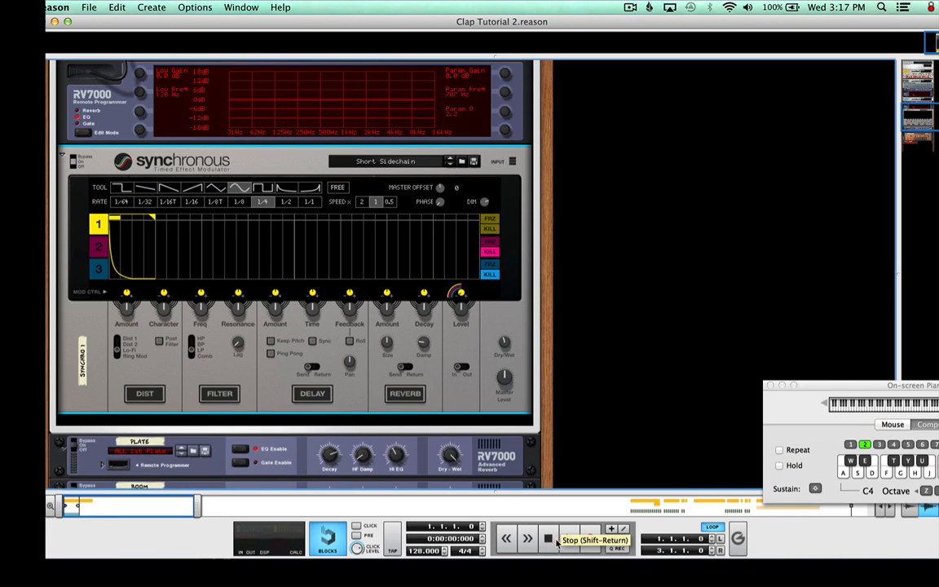
{"action": "key", "text": "space"}
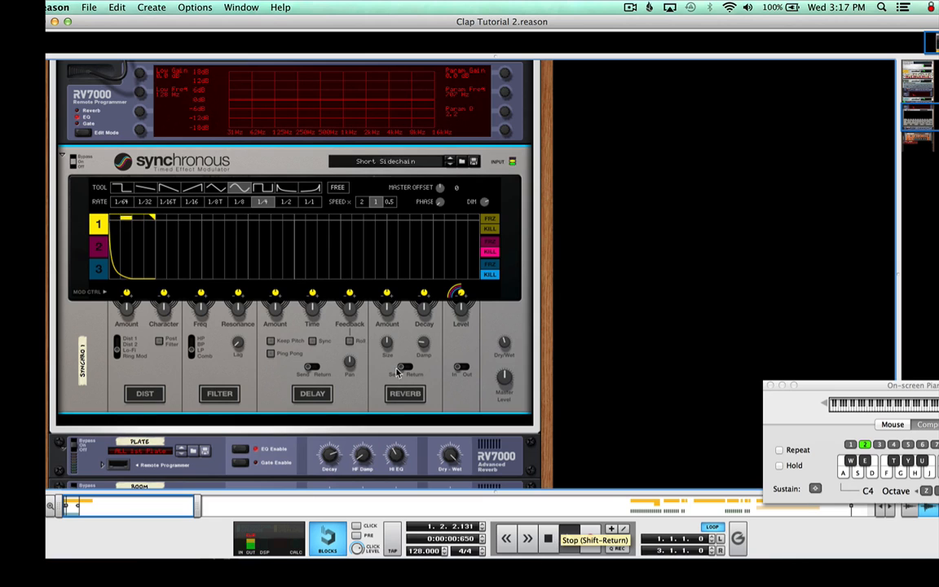
- Restart the claps from bar 1 and compare Audio Track 1's insert effects bypassed and active, leaving them active
{"action": "scroll", "coordinate": [300, 194], "scroll_direction": "up", "scroll_amount": 4}
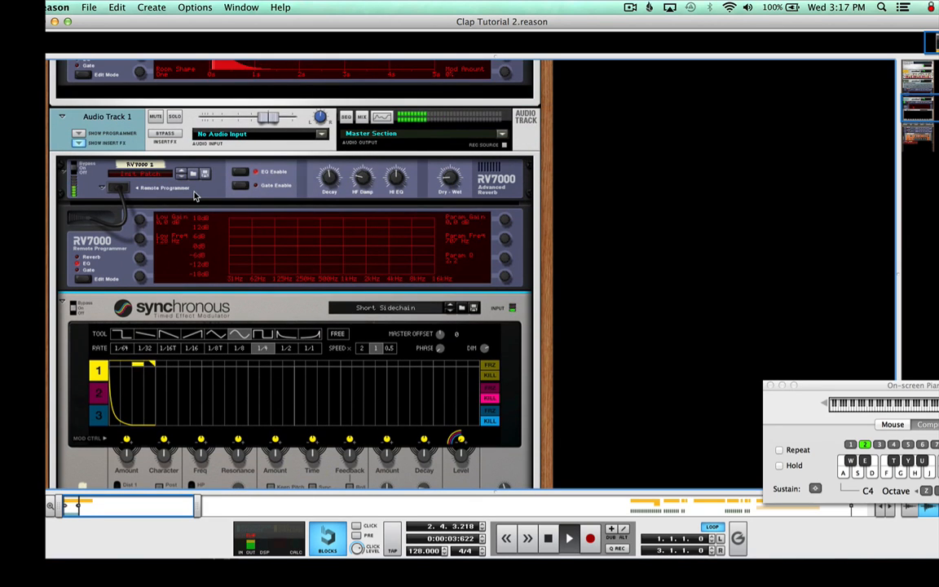
{"action": "double_click", "coordinate": [549, 539]}
{"action": "left_click", "coordinate": [165, 135]}
{"action": "key", "text": "space"}
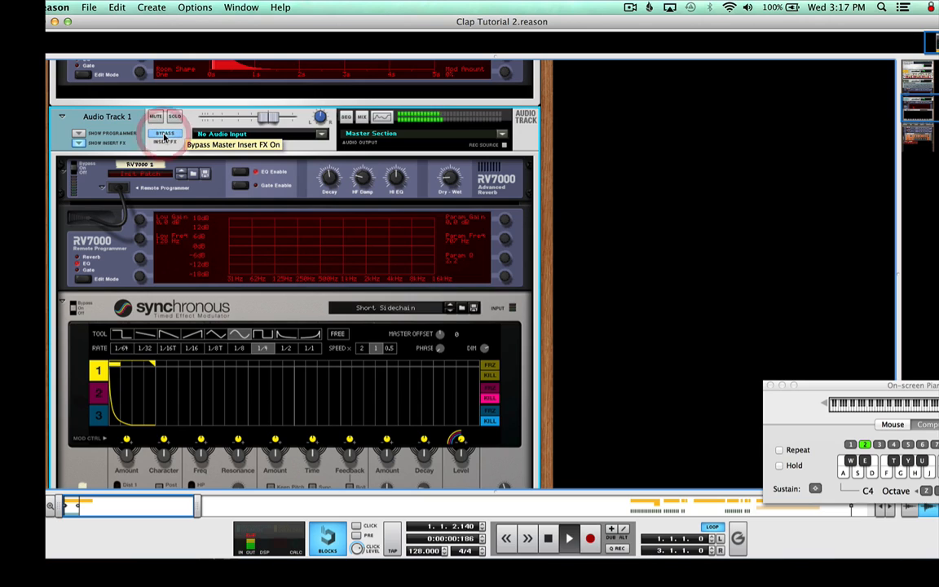
{"action": "left_click", "coordinate": [163, 135]}
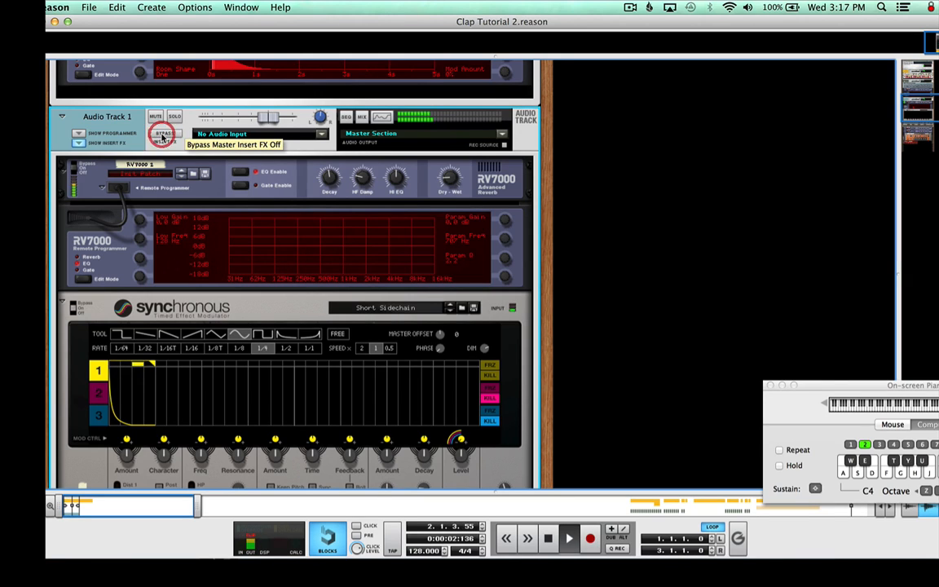
{"action": "left_click", "coordinate": [163, 136]}
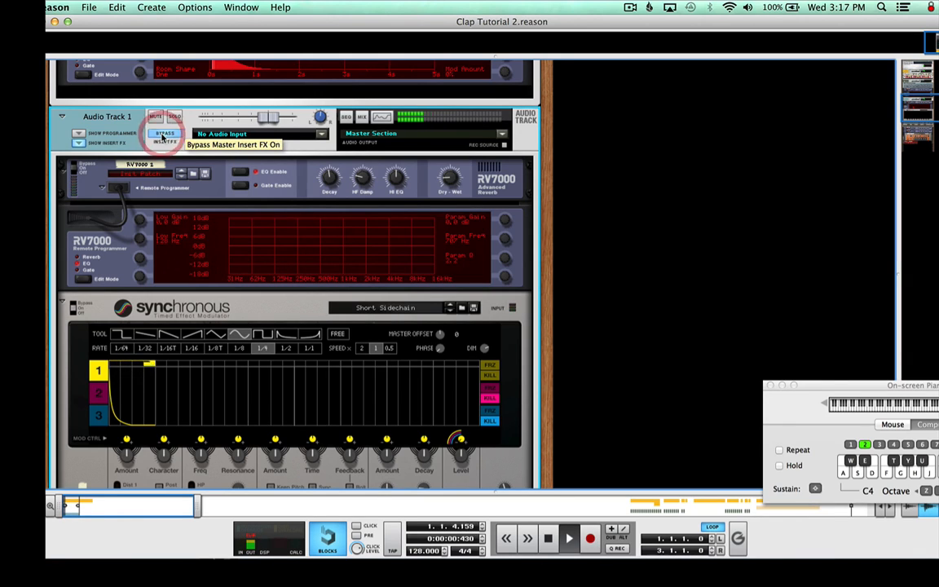
{"action": "left_click", "coordinate": [163, 135]}
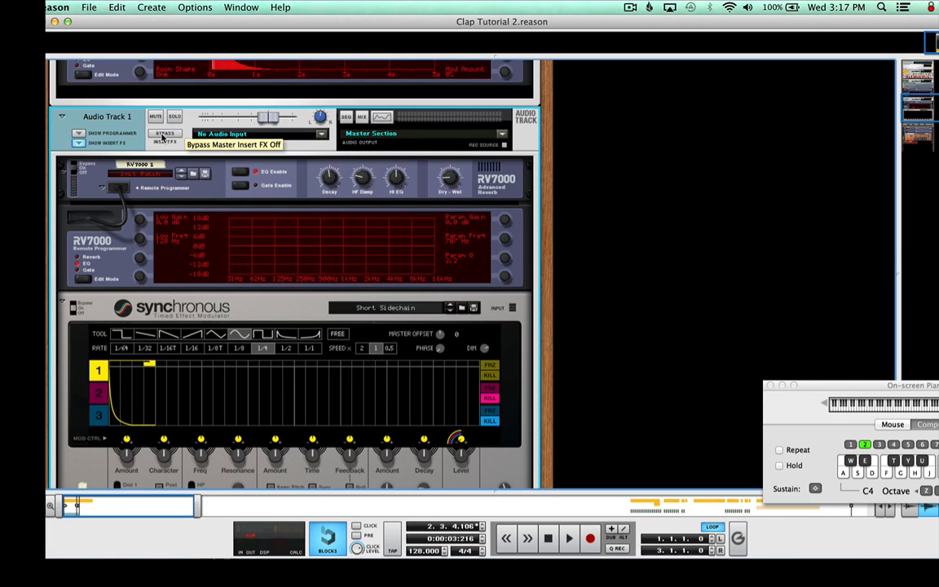
- Show the sequencer instead of the rack and move the playhead to the start of bar 1
{"action": "left_click", "coordinate": [241, 8]}
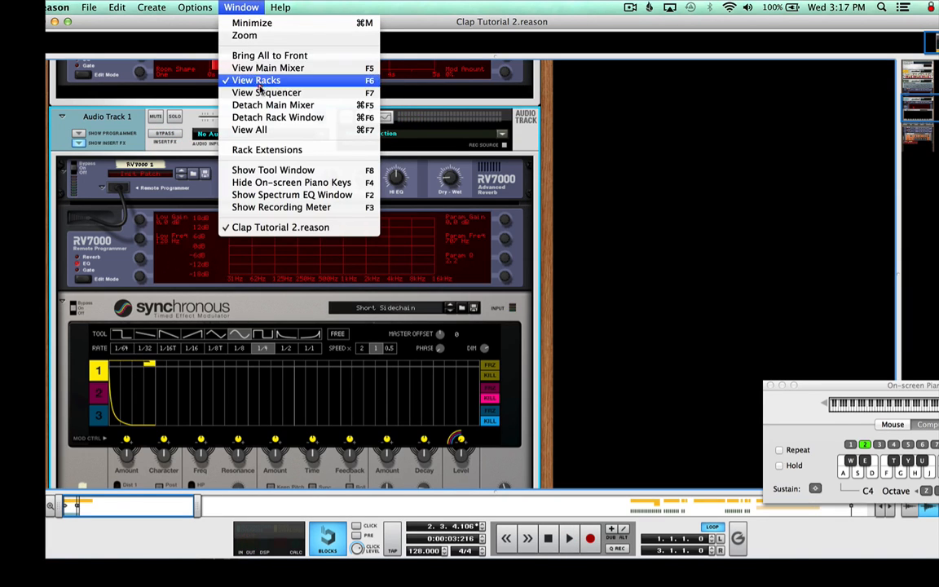
{"action": "left_click", "coordinate": [260, 93]}
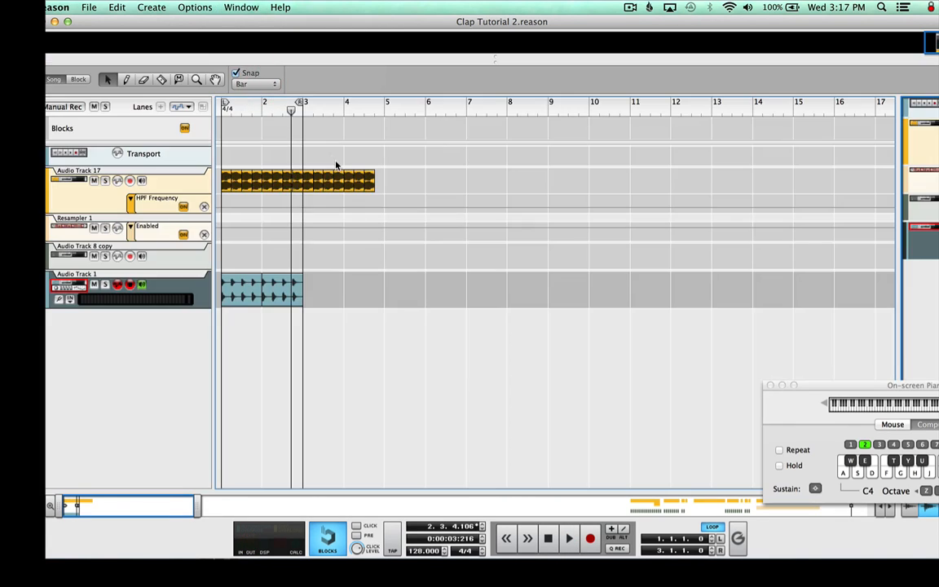
{"action": "left_click", "coordinate": [291, 253]}
{"action": "left_click_drag", "start_coordinate": [248, 114], "coordinate": [198, 115]}
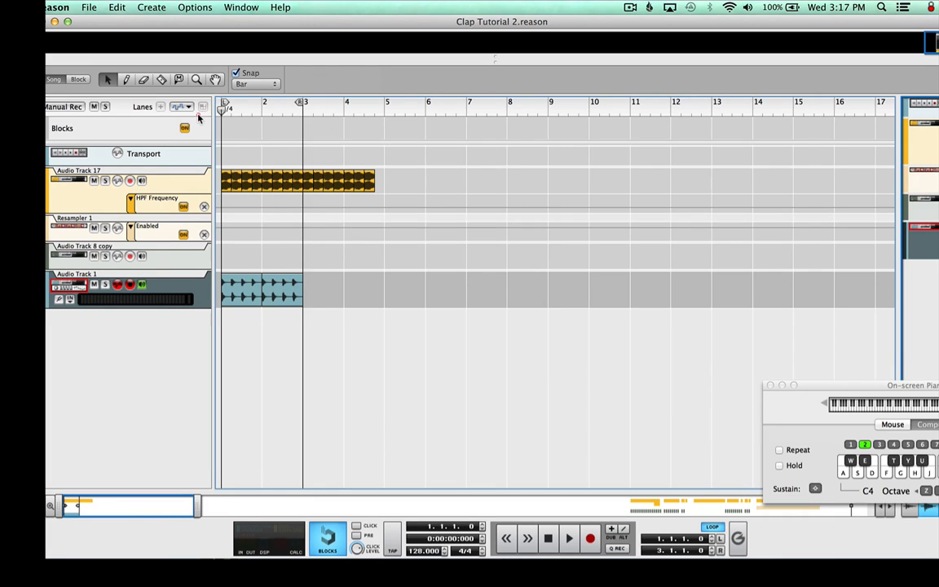